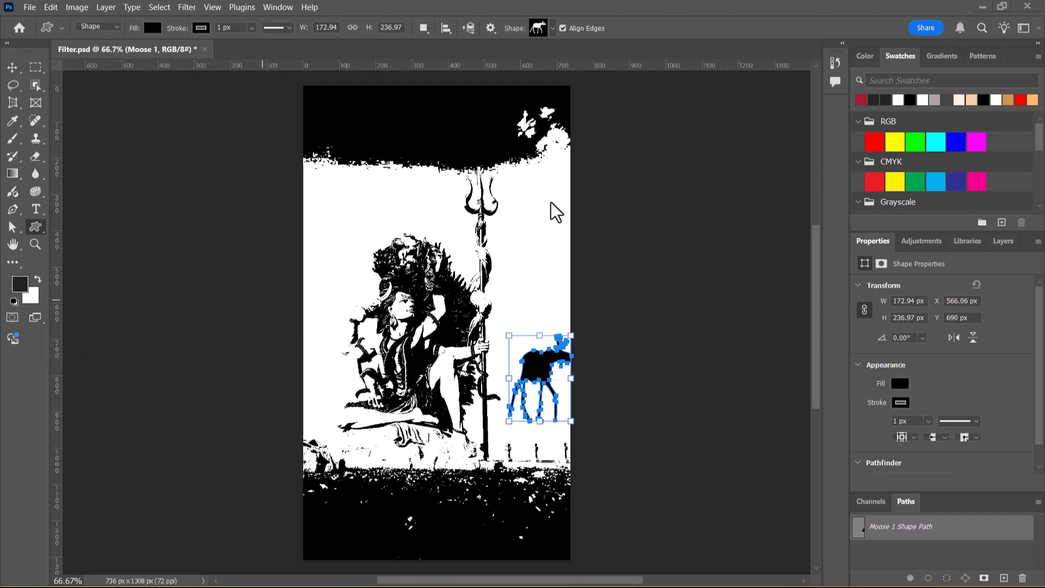
Step: Create a new 1280 x 720 px document at 72 ppi with a white background and activate the Rectangle tool
left_click(25, 12)
left_click(41, 19)
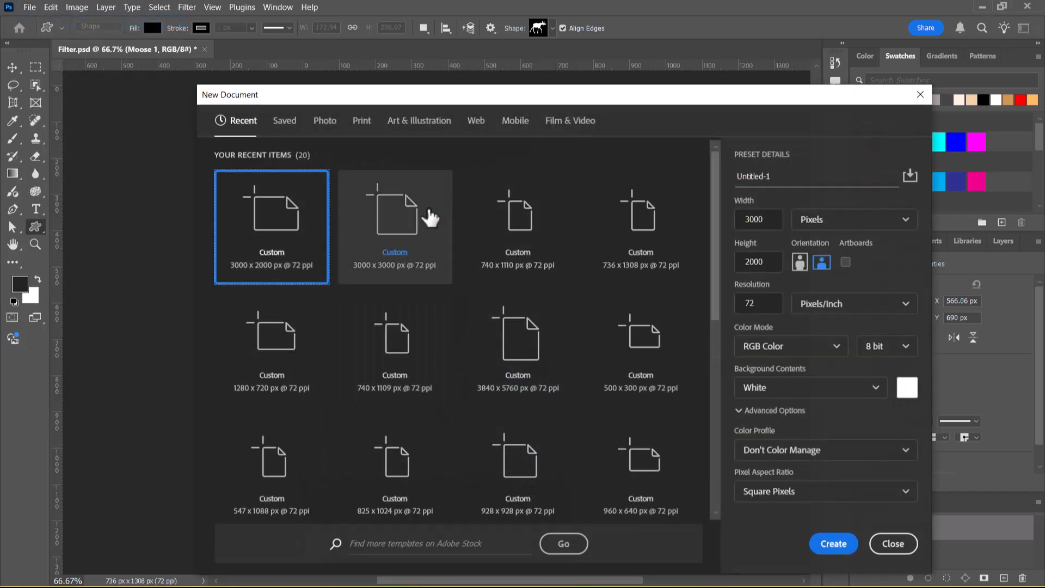
left_click(270, 349)
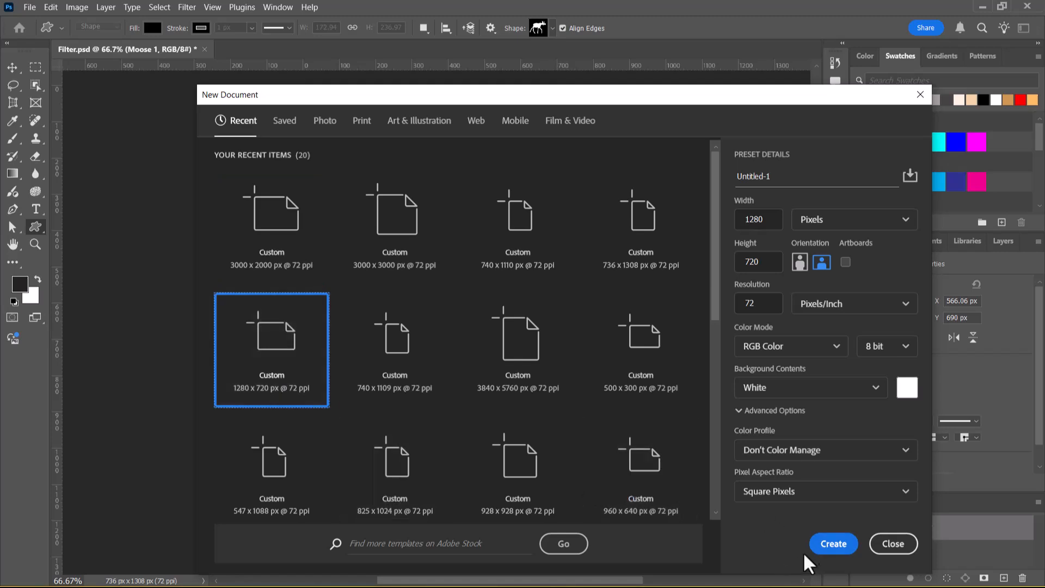
left_click(833, 544)
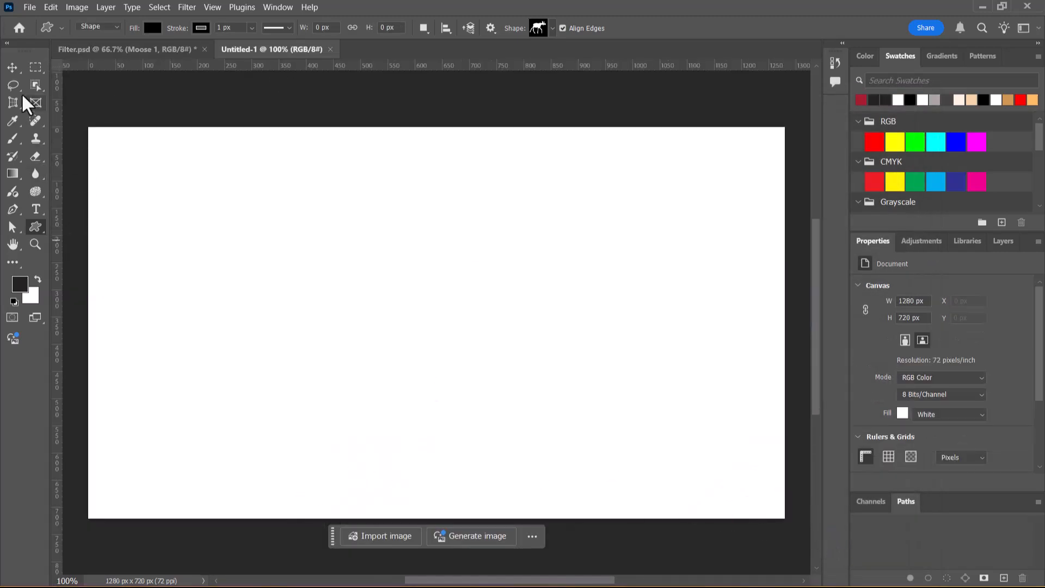
right_click(36, 229)
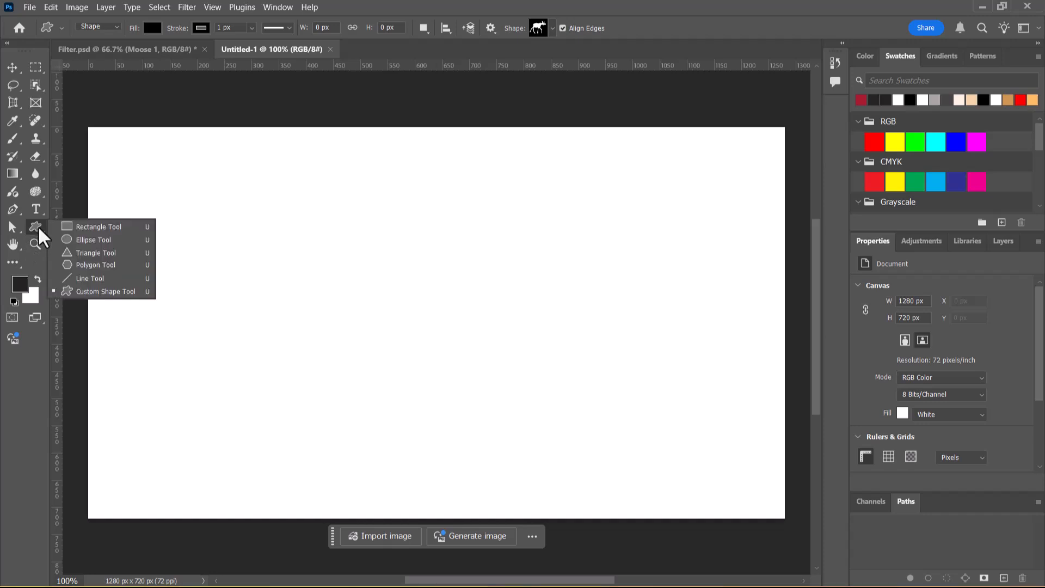
left_click(116, 231)
Step: Switch to the Gemini chat in Chrome and read the introduction and the basic shape tools section about drawing shapes
key("alt+Tab")
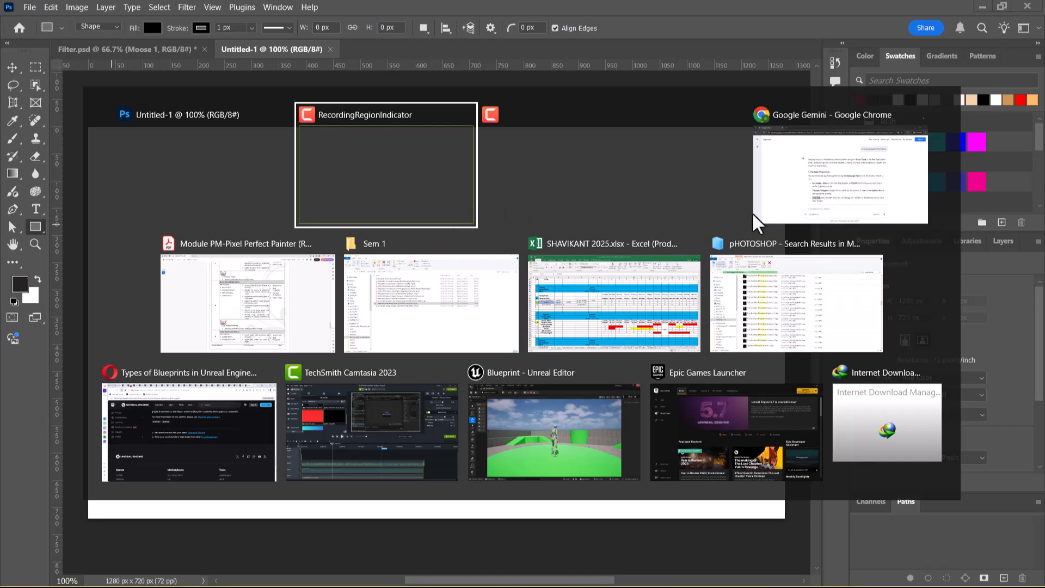
left_click(856, 199)
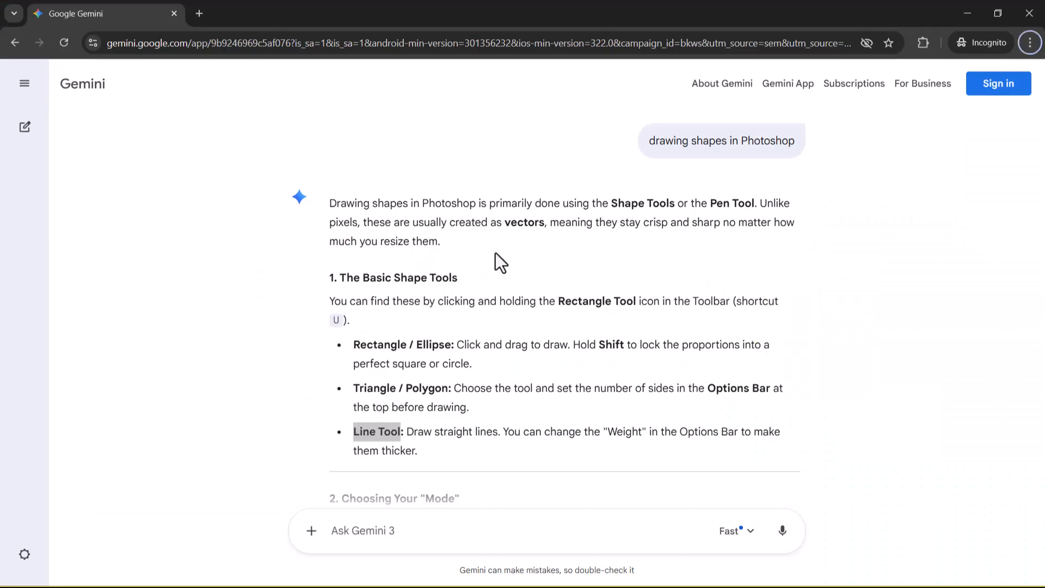
left_click_drag(358, 209, 536, 223)
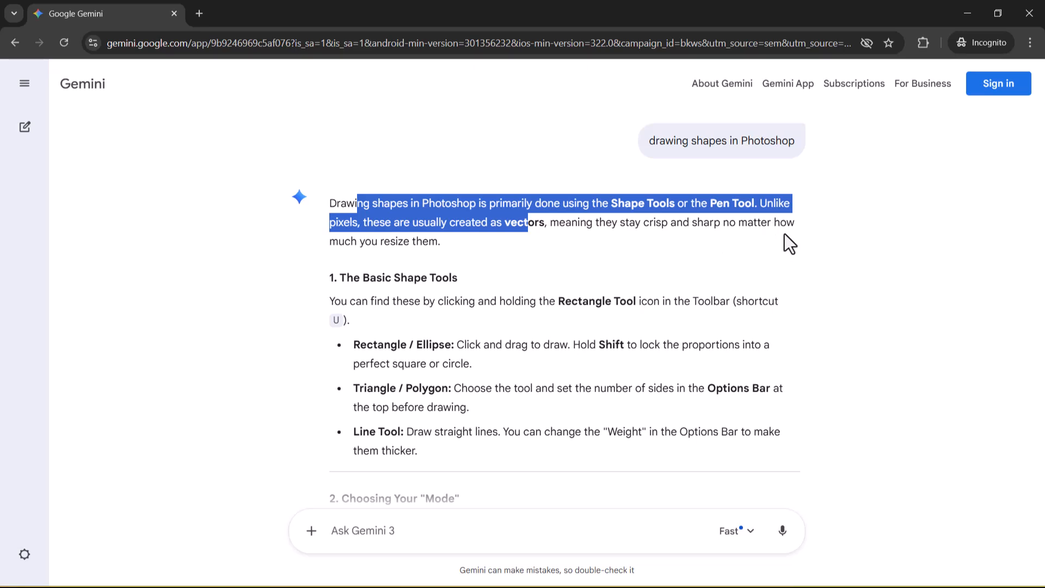
left_click_drag(343, 247, 434, 247)
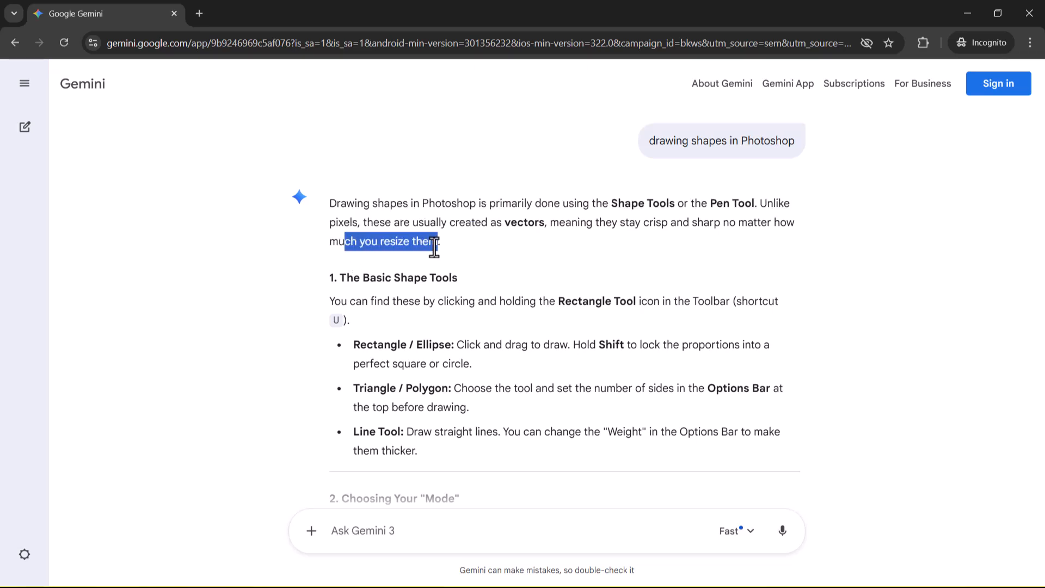
left_click_drag(345, 278, 452, 272)
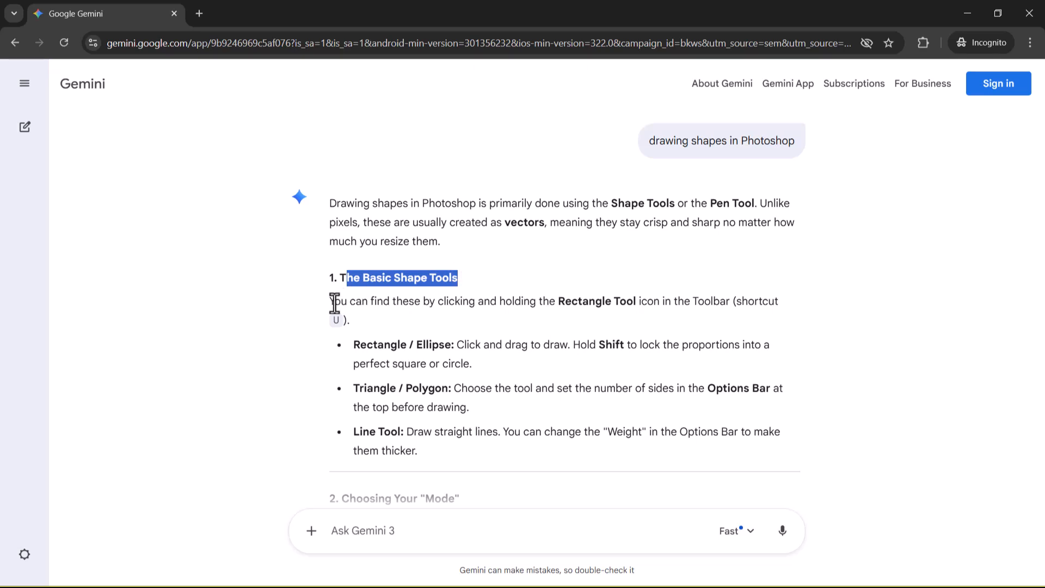
left_click_drag(329, 302, 729, 301)
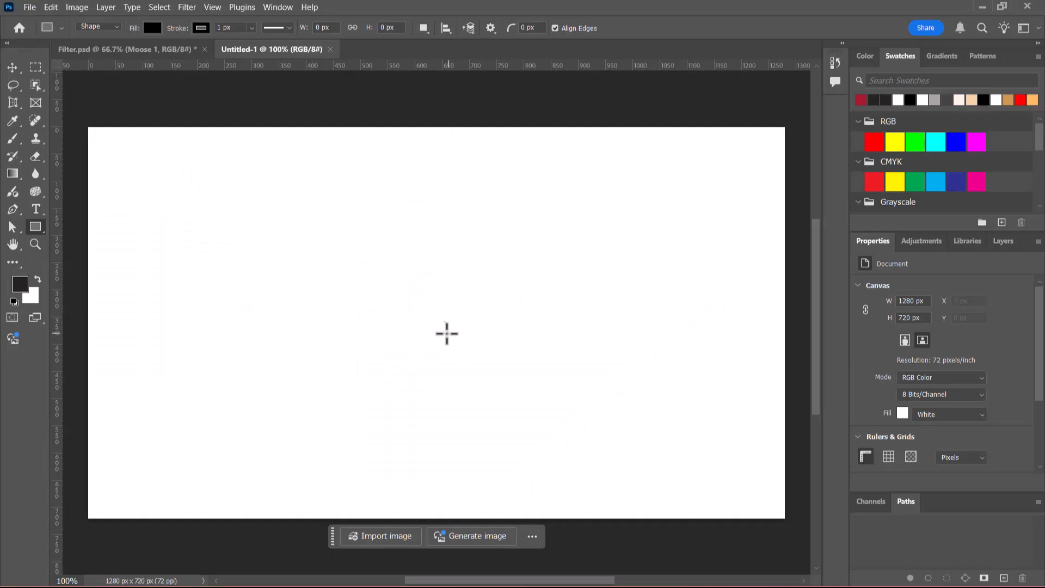
Step: Draw a rectangle about 169 x 231 px near the canvas's upper-left corner and fill it with red
key("v")
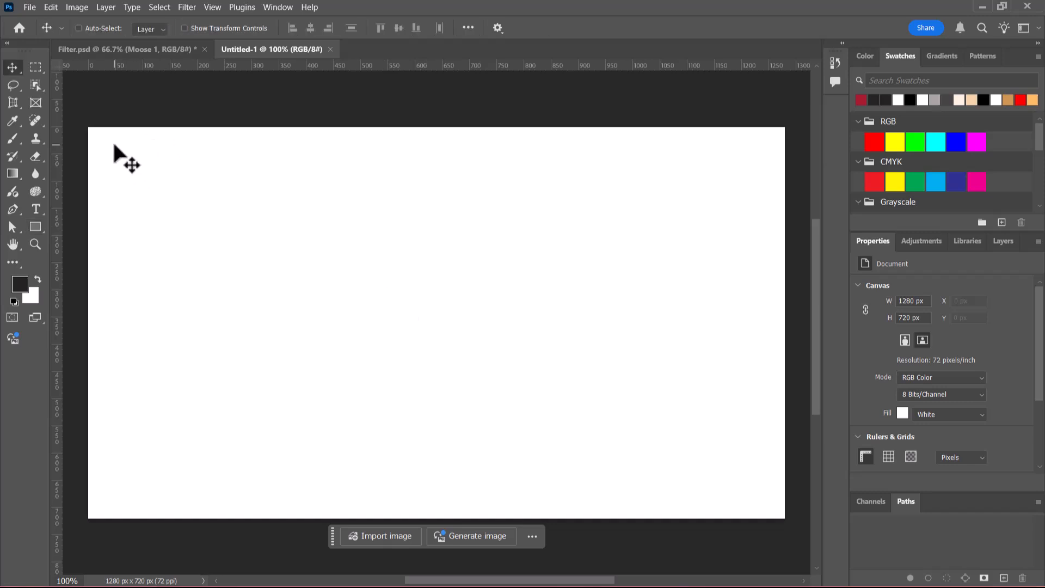
key("u")
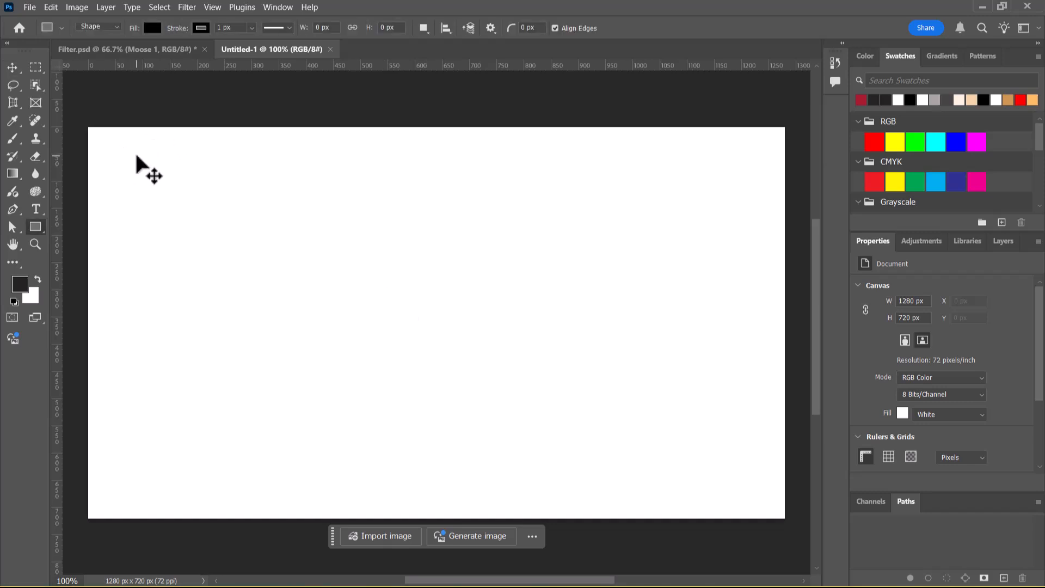
right_click(35, 227)
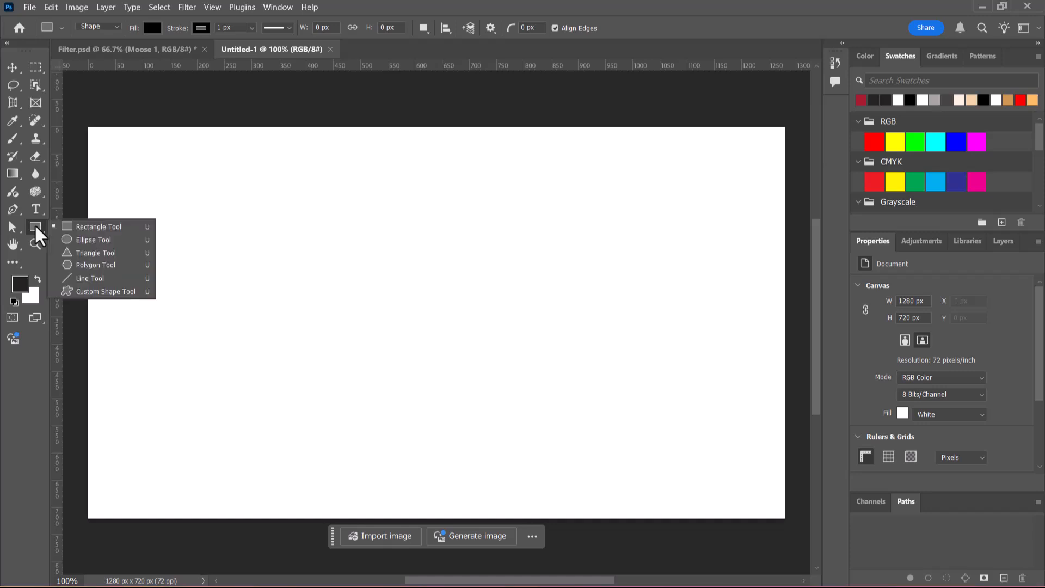
left_click(131, 227)
left_click_drag(123, 169, 216, 295)
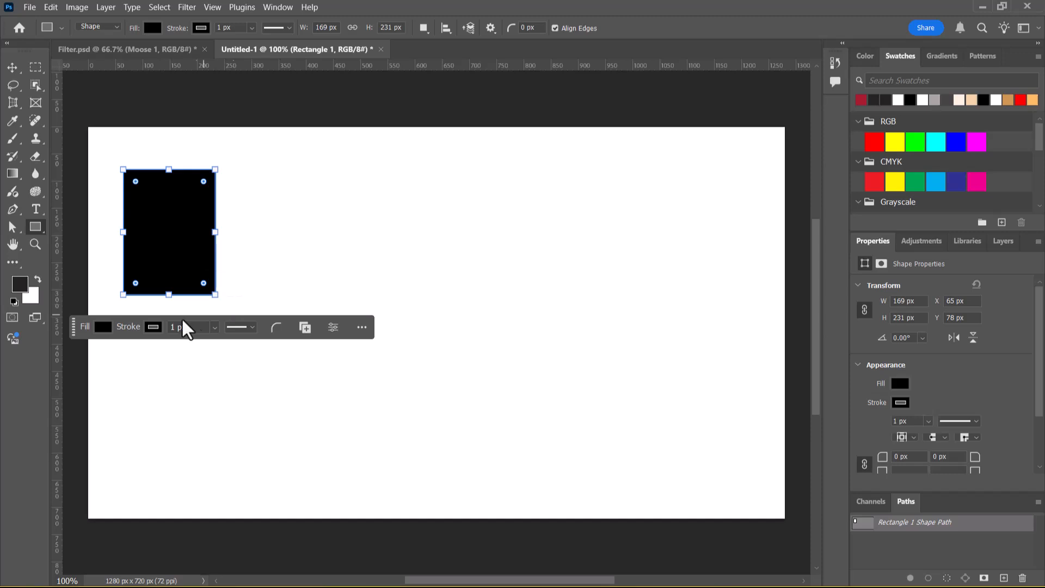
left_click(101, 329)
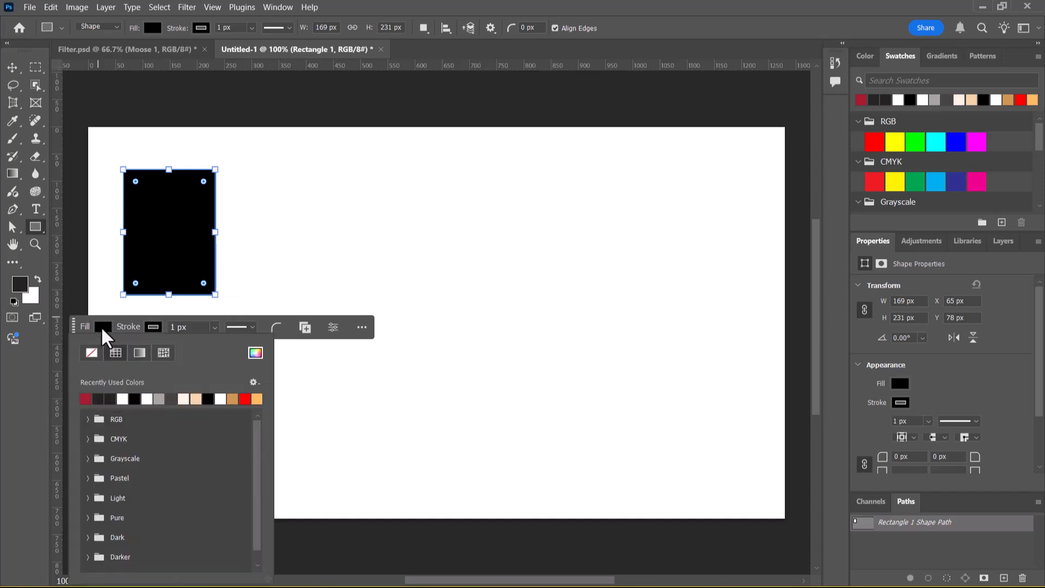
left_click(245, 399)
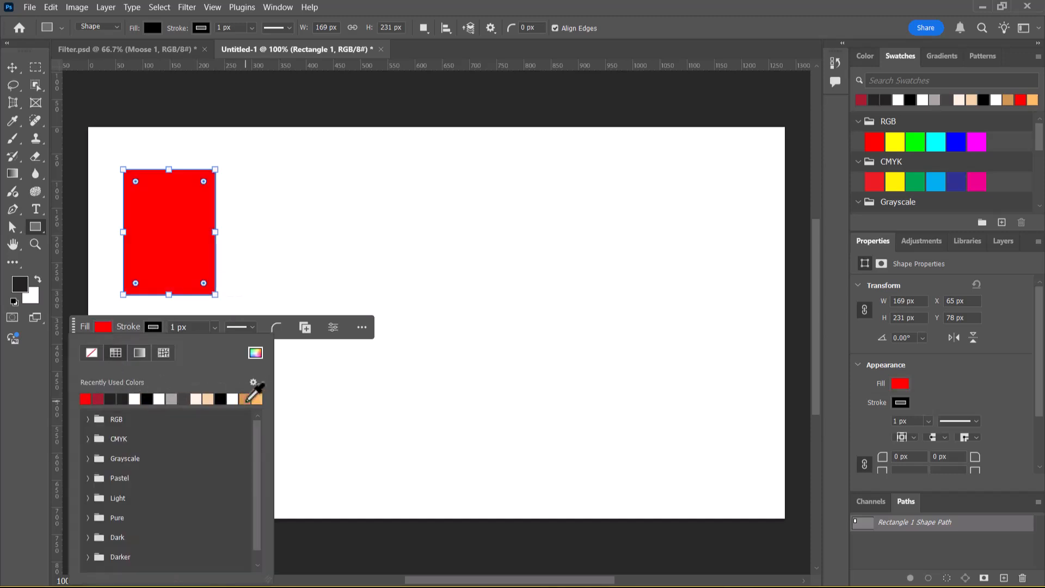
Step: Set the red rectangle's stroke width to 5 px and its line style to dashed
left_click(154, 326)
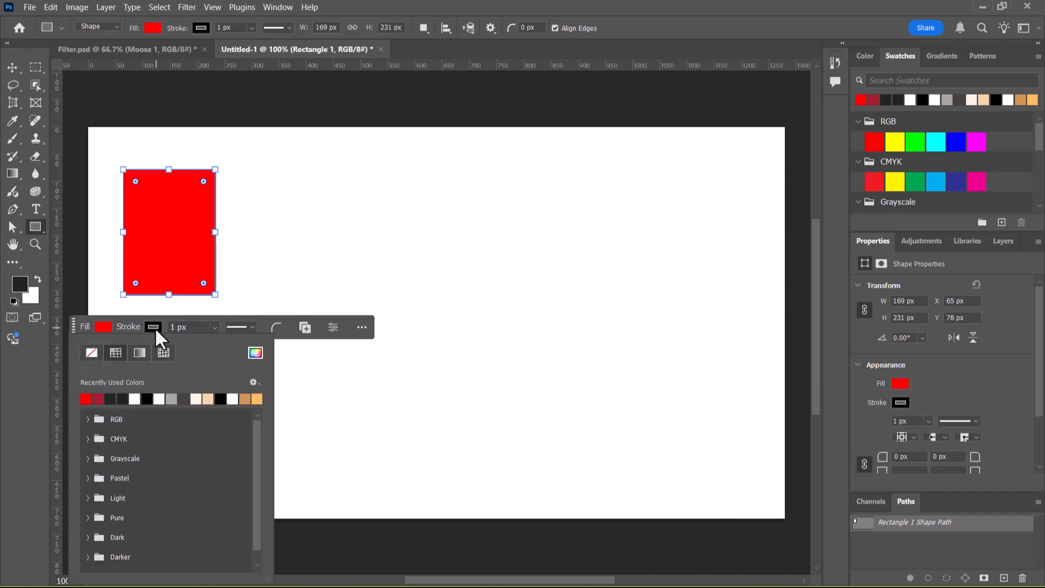
left_click(172, 327)
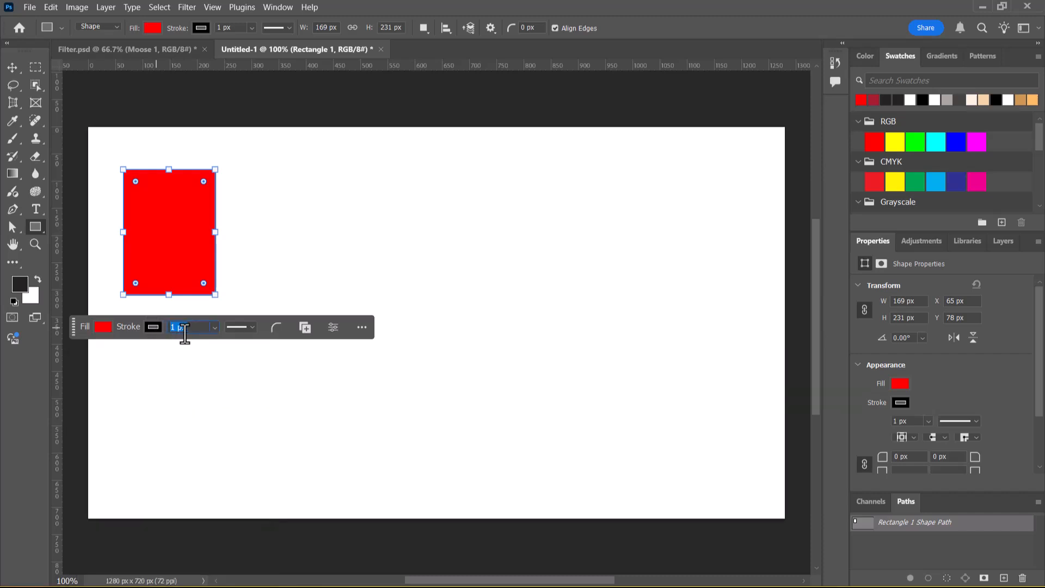
key("Return")
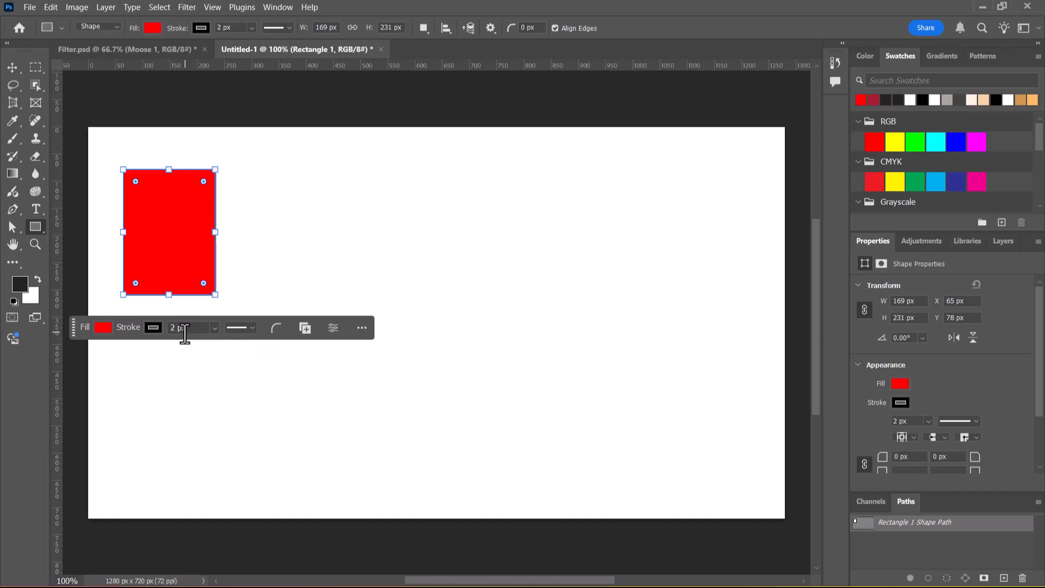
left_click_drag(201, 332, 158, 328)
type("5")
key("Return")
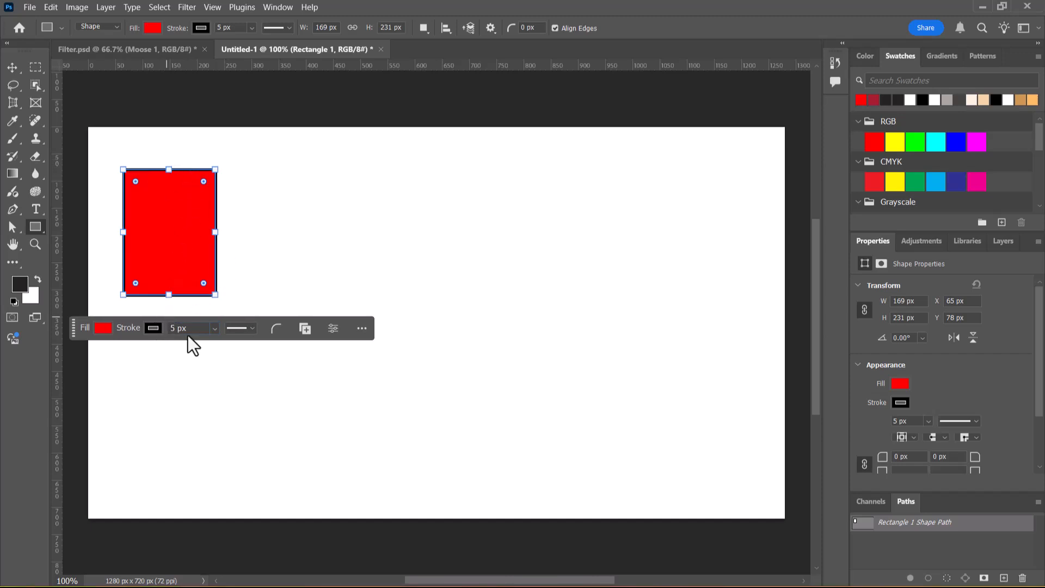
left_click(249, 328)
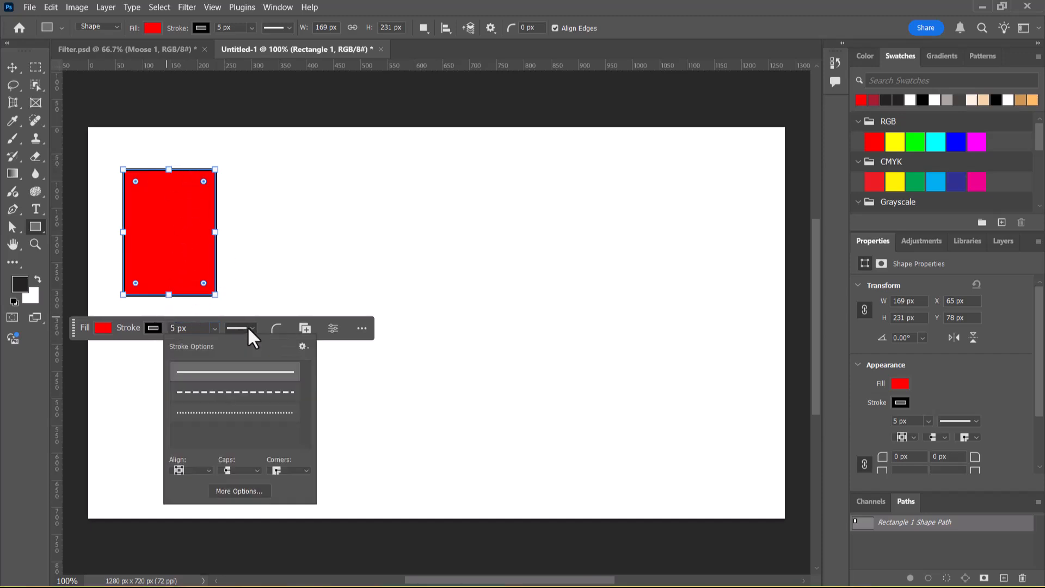
left_click(252, 393)
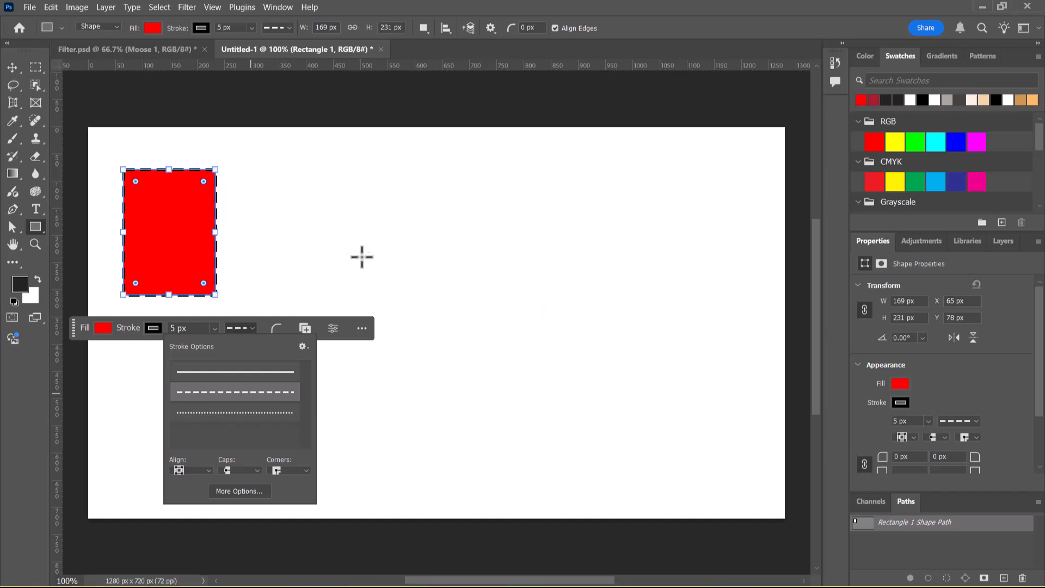
Step: Draw a second rectangle about 177 x 243 px just to the right of the first one
left_click(33, 224)
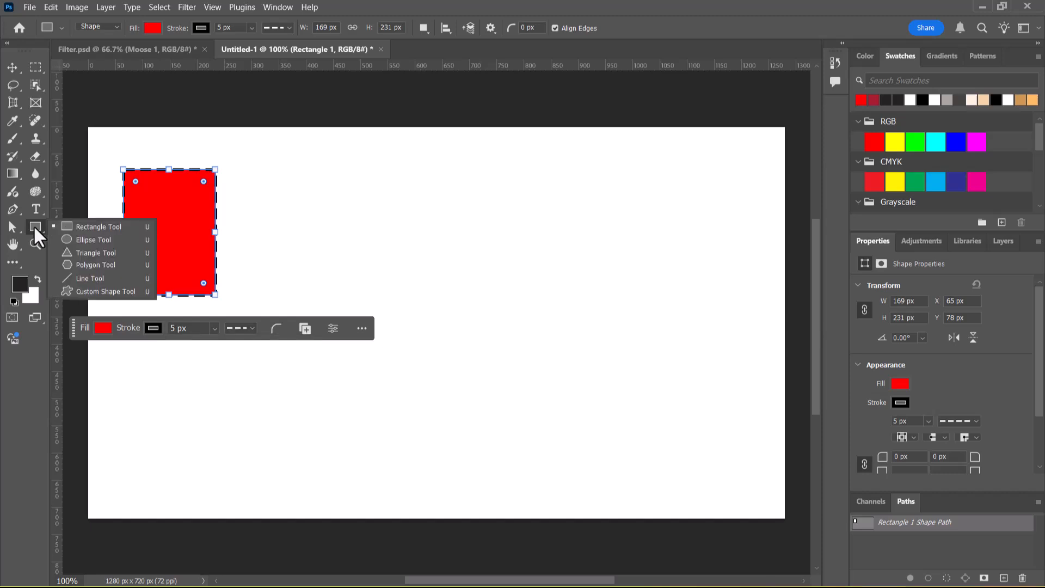
left_click(276, 328)
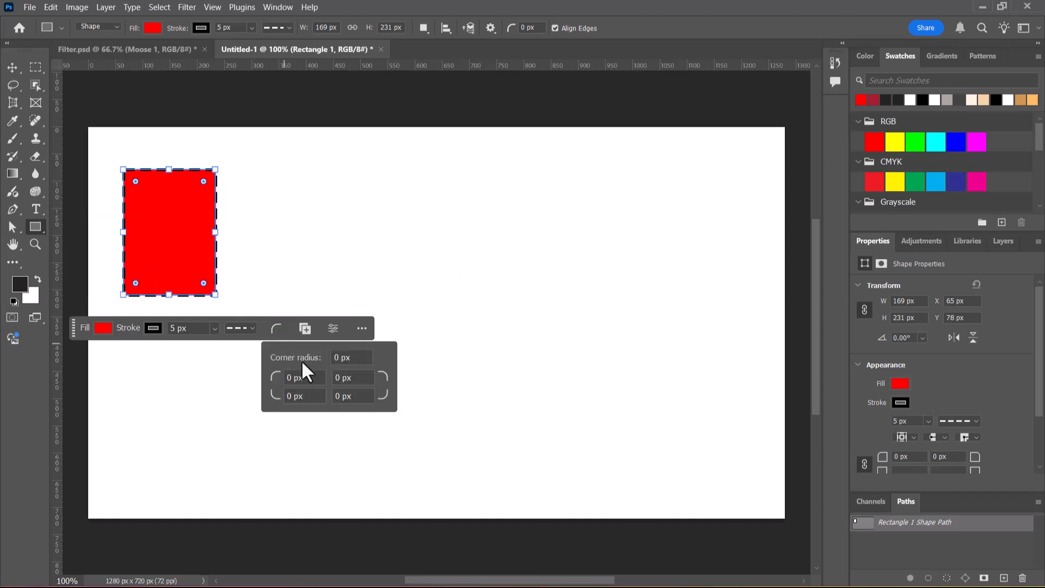
mouse_move(239, 170)
left_mouse_down()
mouse_move(273, 243)
mouse_move(362, 303)
mouse_move(351, 293)
mouse_move(334, 302)
left_mouse_up()
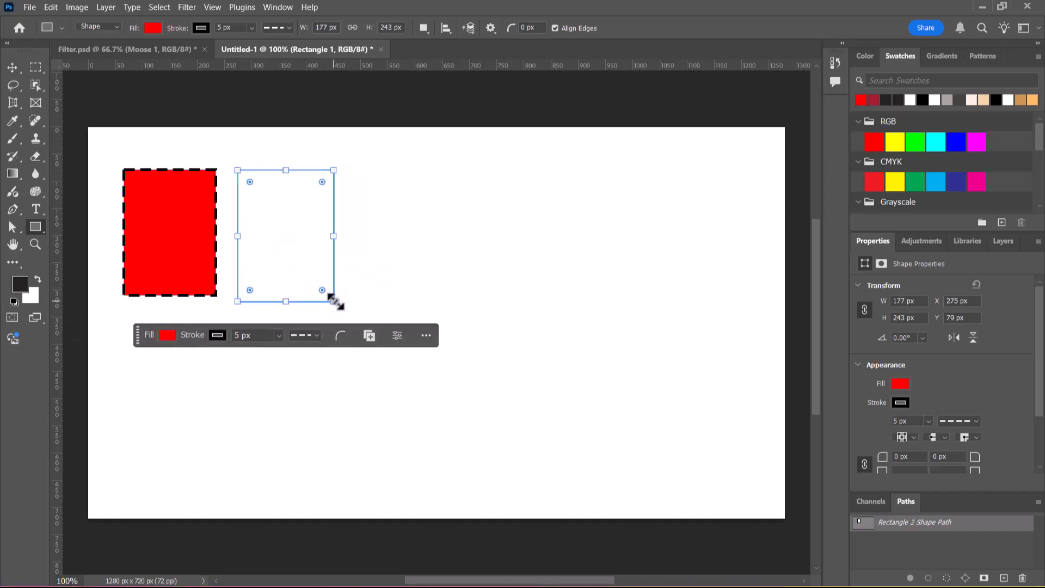
Step: Round the corners of the second rectangle with a 5 px corner radius
left_click(340, 335)
left_click(359, 384)
key("Tab")
key("Tab")
type("5")
key("Tab")
type("5")
key("Return")
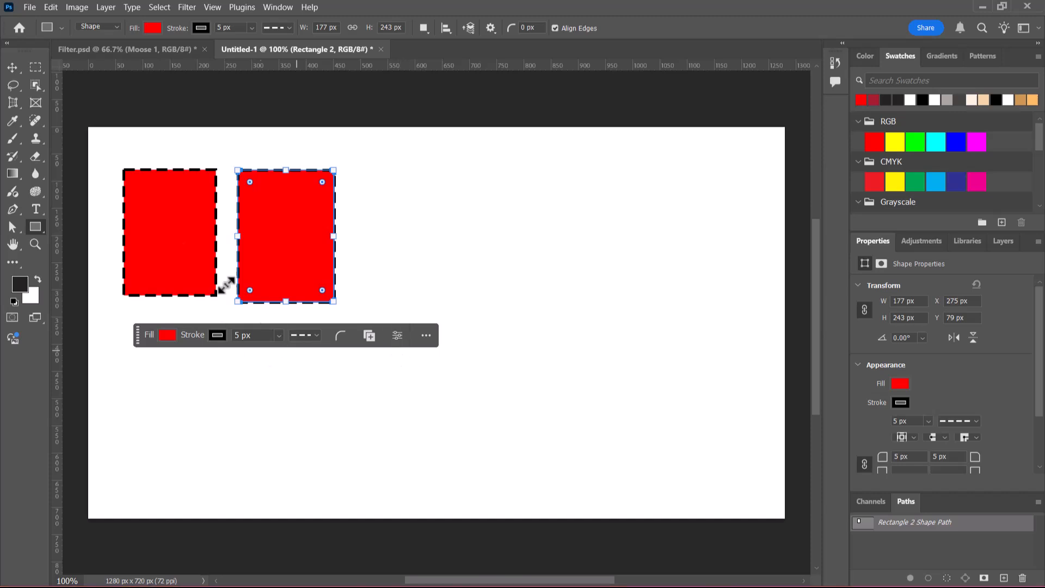
Step: Change the second rectangle's stroke to a solid line with the Move tool active
left_click(12, 68)
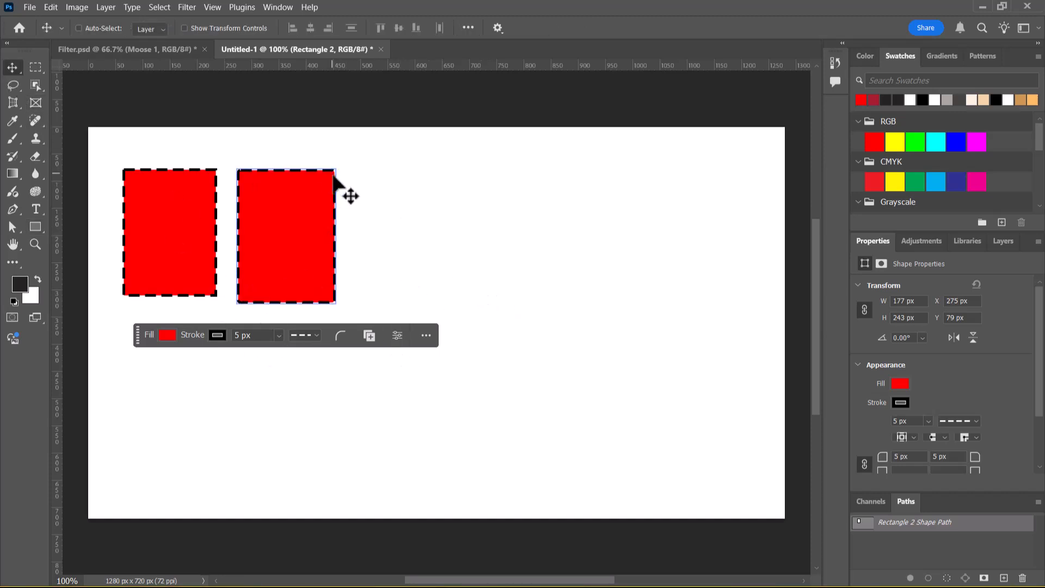
left_click(304, 335)
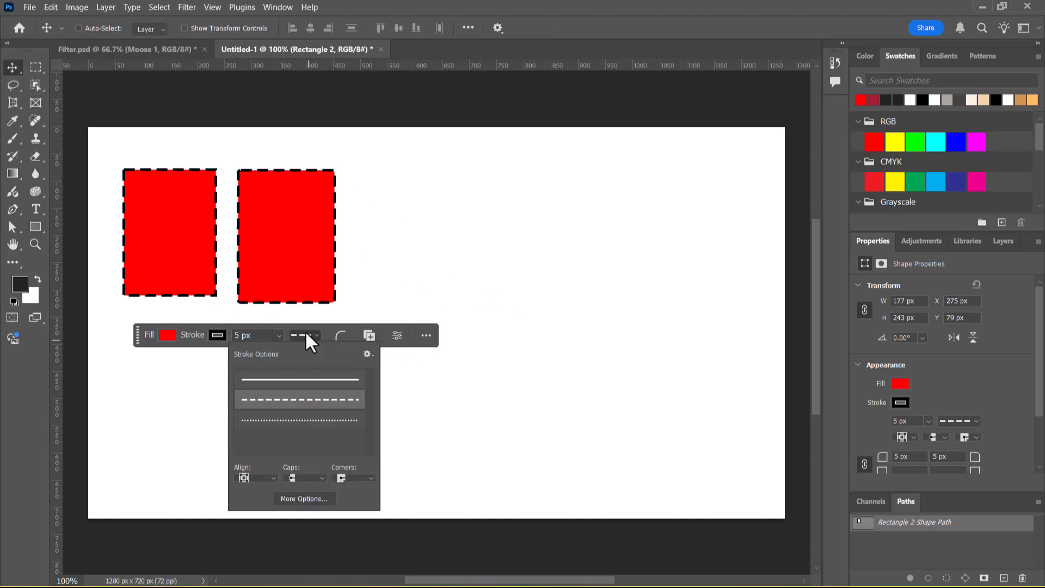
left_click(286, 385)
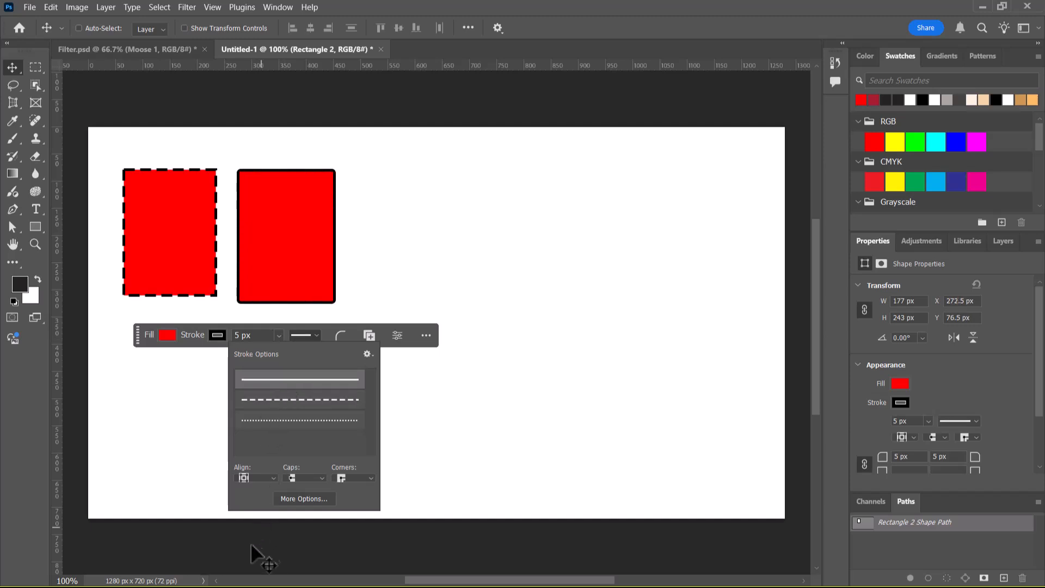
Step: Examine the layers holding the two rectangles in the layer list
left_click(190, 251, "ctrl")
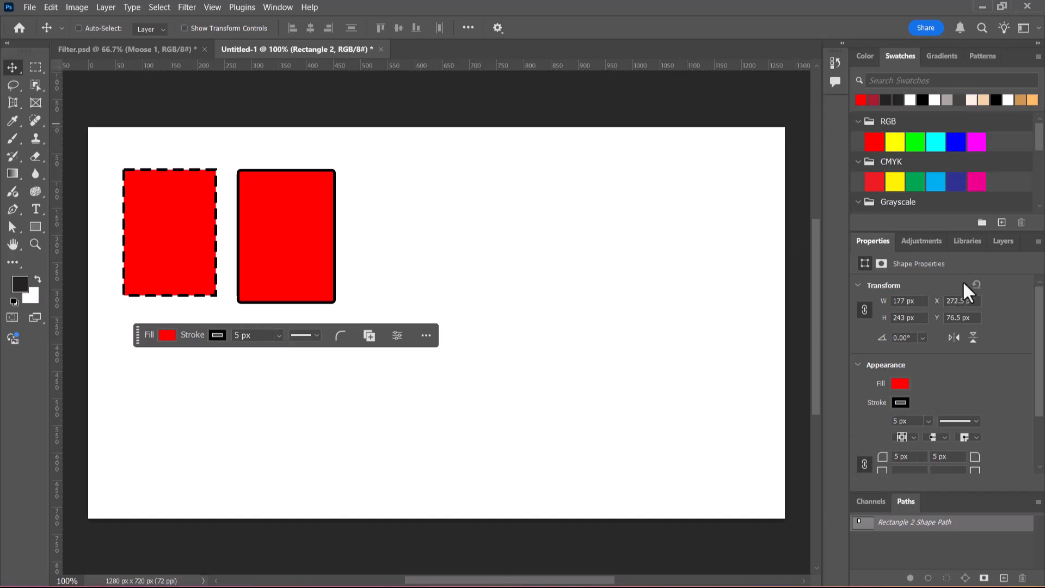
left_click(1002, 242)
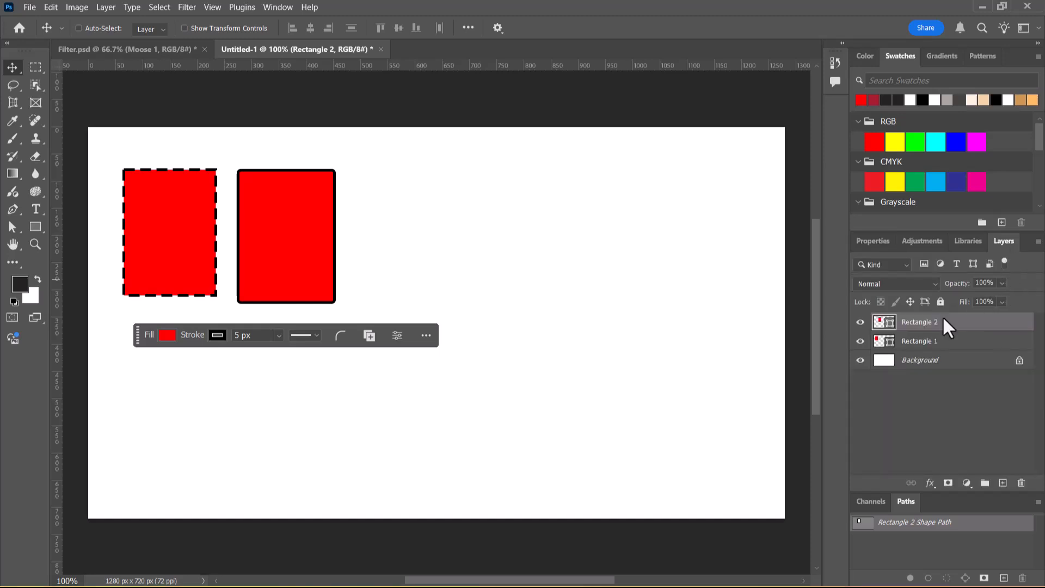
left_click(935, 342)
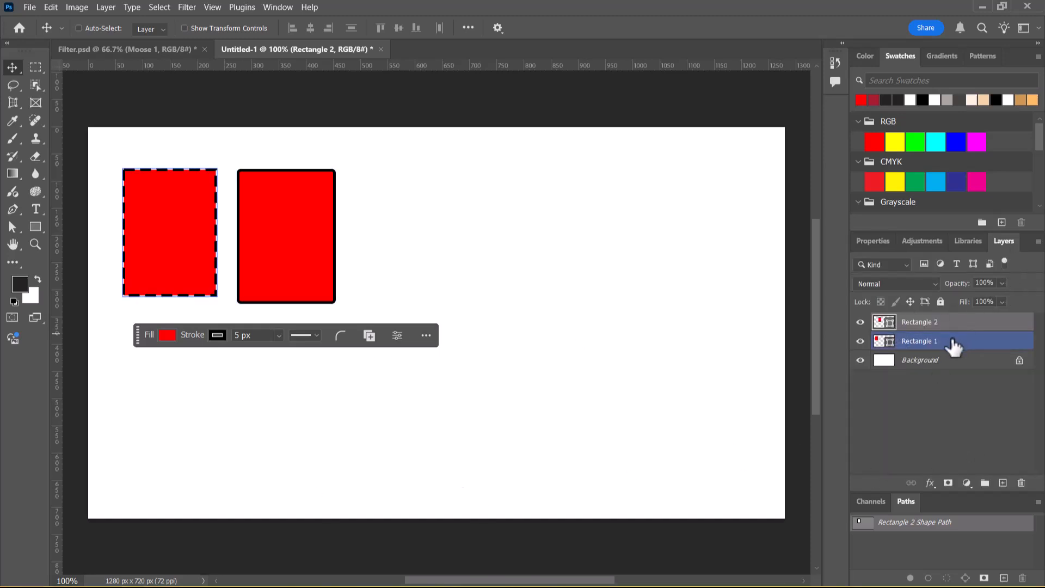
Step: Draw a circle about 303 px in diameter with the Ellipse tool, to the right of the rectangles
left_click(39, 225)
key("shift+u")
left_click_drag(471, 220, 636, 469)
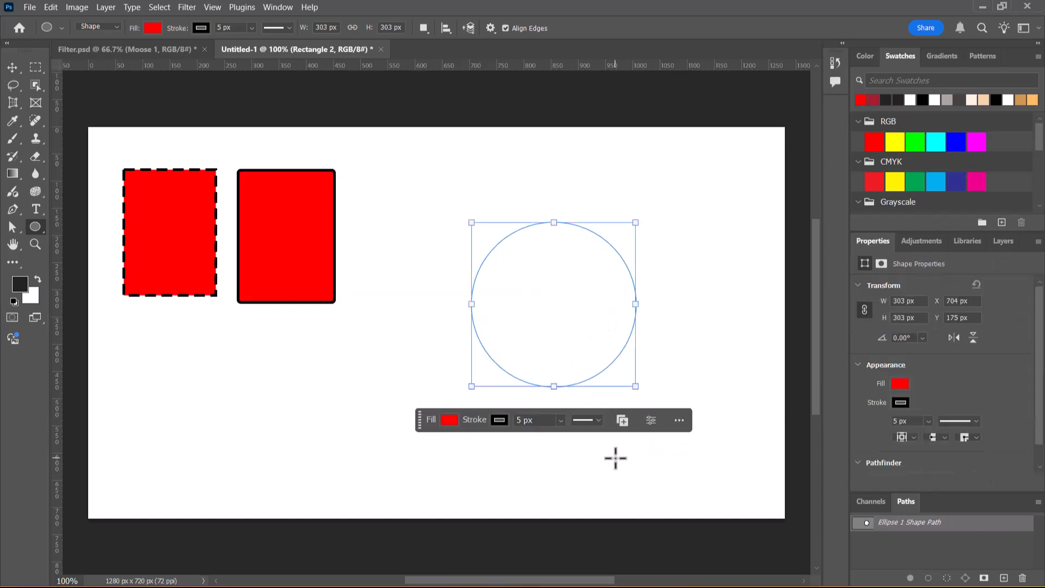
Step: Show the circle's shape properties and duplicate its layer in place
left_click(650, 420)
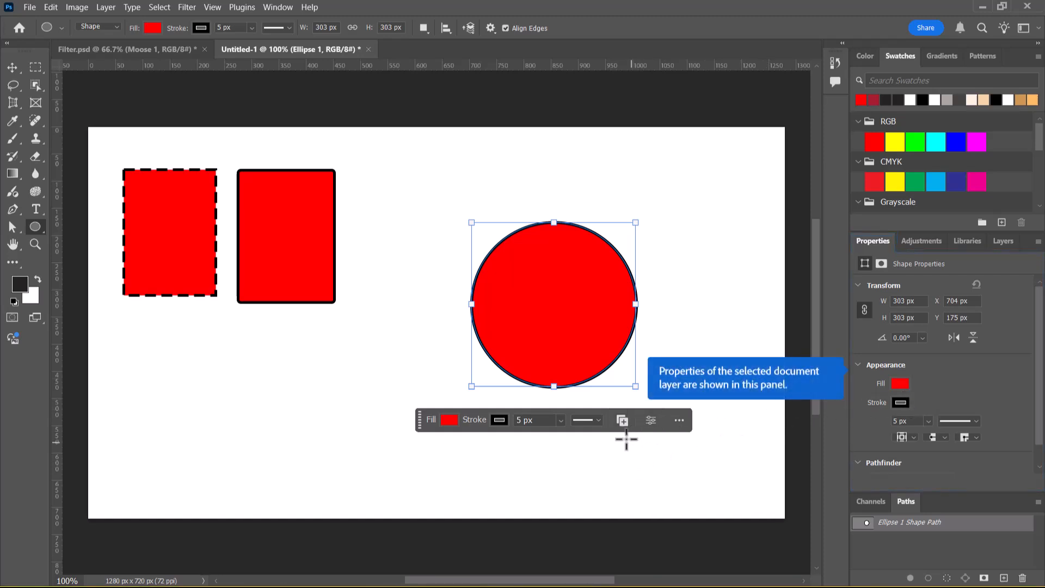
left_click(624, 422)
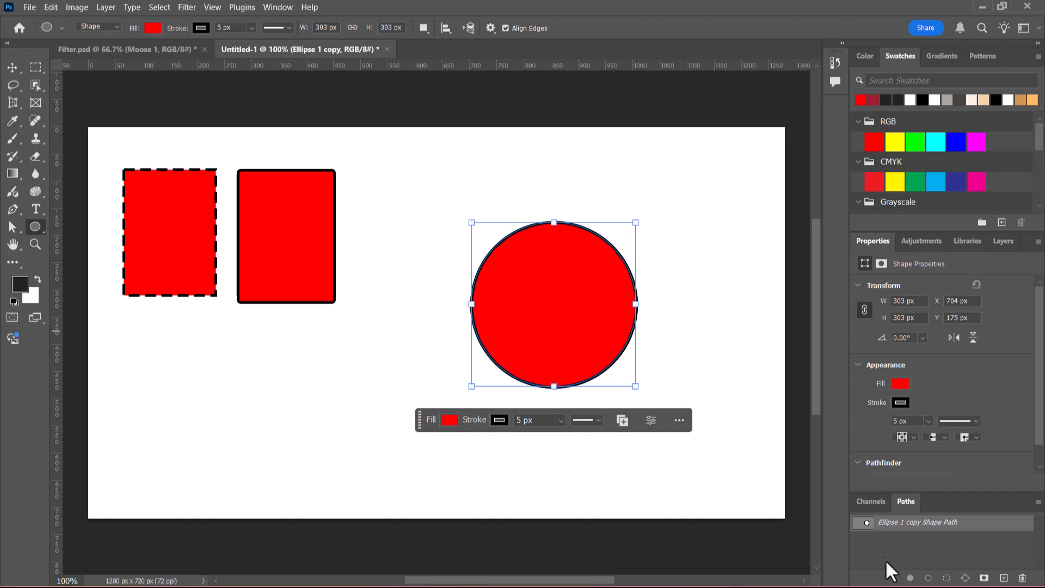
Step: Group Layers with Channels and Paths and enlarge that group so more layers show
left_click(874, 502)
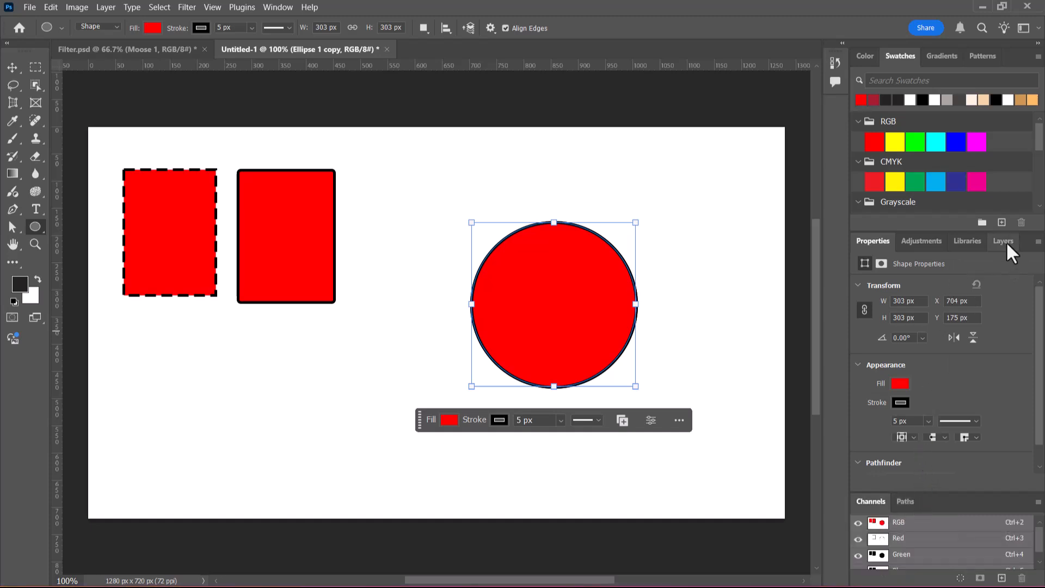
left_click_drag(1002, 239, 944, 507)
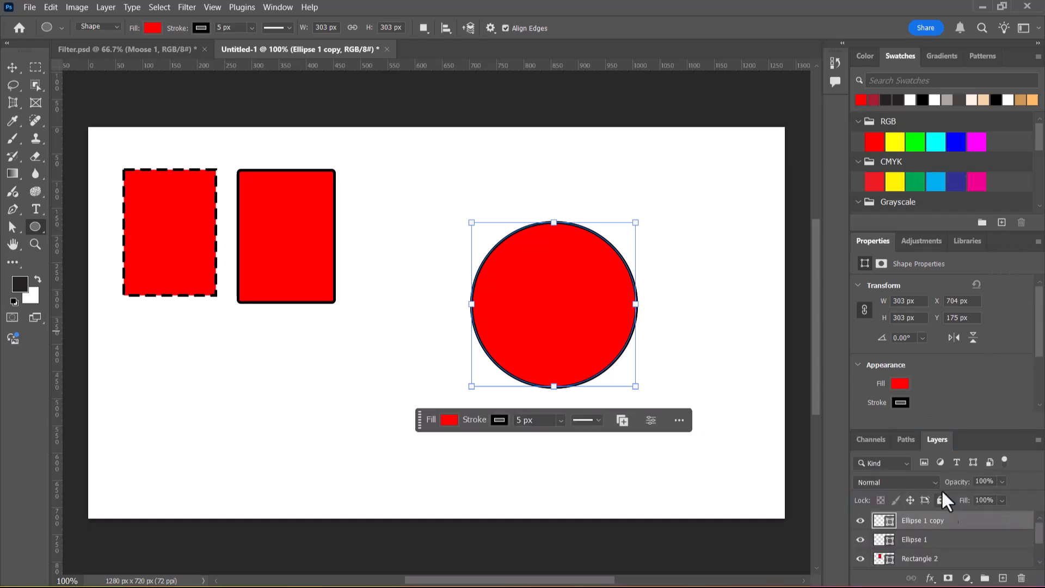
left_click_drag(909, 423, 902, 294)
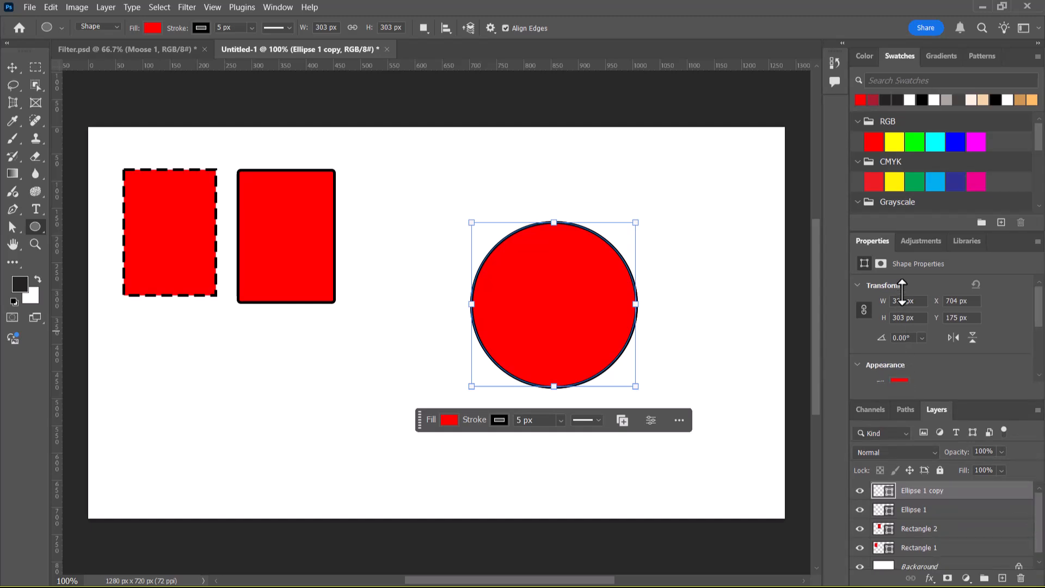
Step: Move the duplicated circle horizontally to the right so it partly overlaps the original circle
left_click(860, 491)
left_click(860, 491)
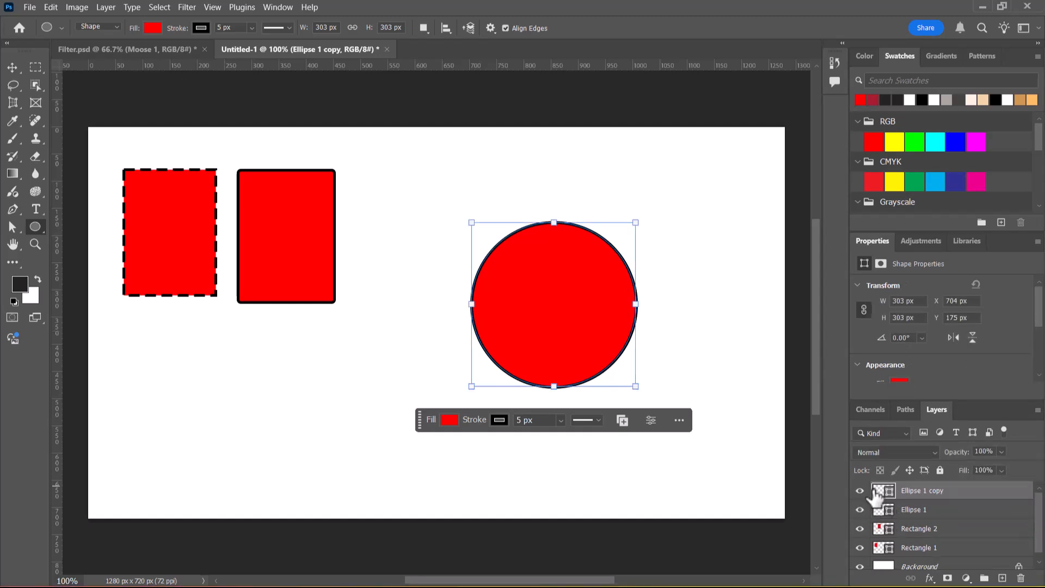
left_click(13, 67)
left_click_drag(542, 291, 637, 292)
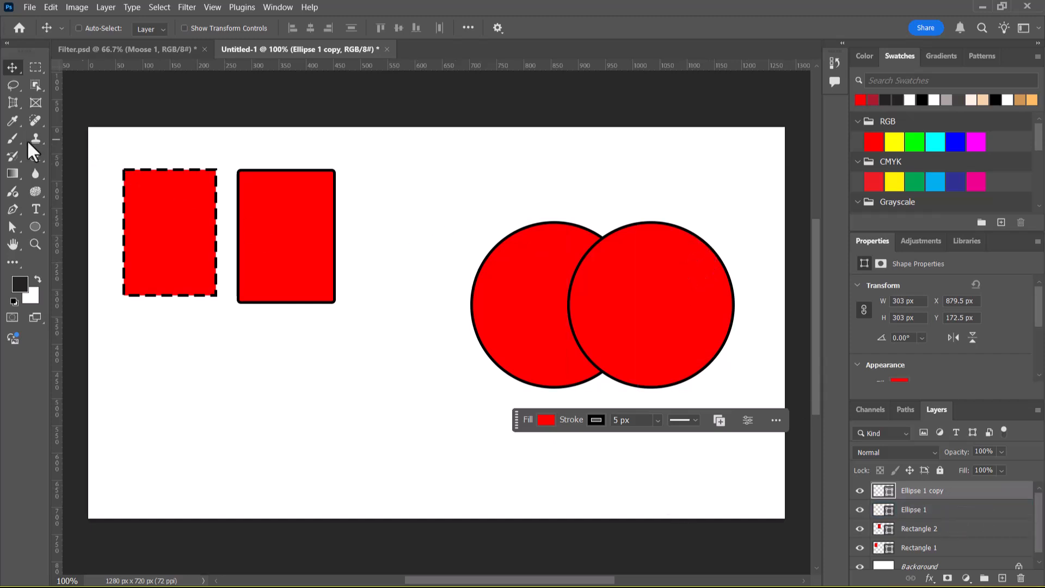
Step: Draw three triangles of decreasing size below the rectangles with the Triangle tool, the first about 165 × 143 px and the last about 48 × 77 px
left_click(35, 224)
left_click(73, 240)
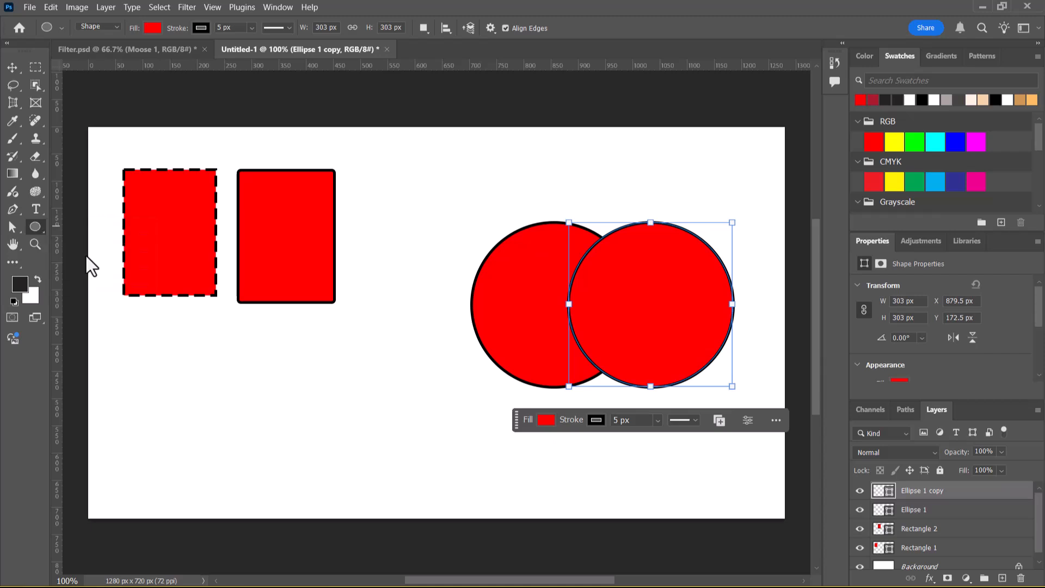
key("shift+u")
left_click(174, 359)
left_click(576, 252)
left_click_drag(206, 358, 109, 506)
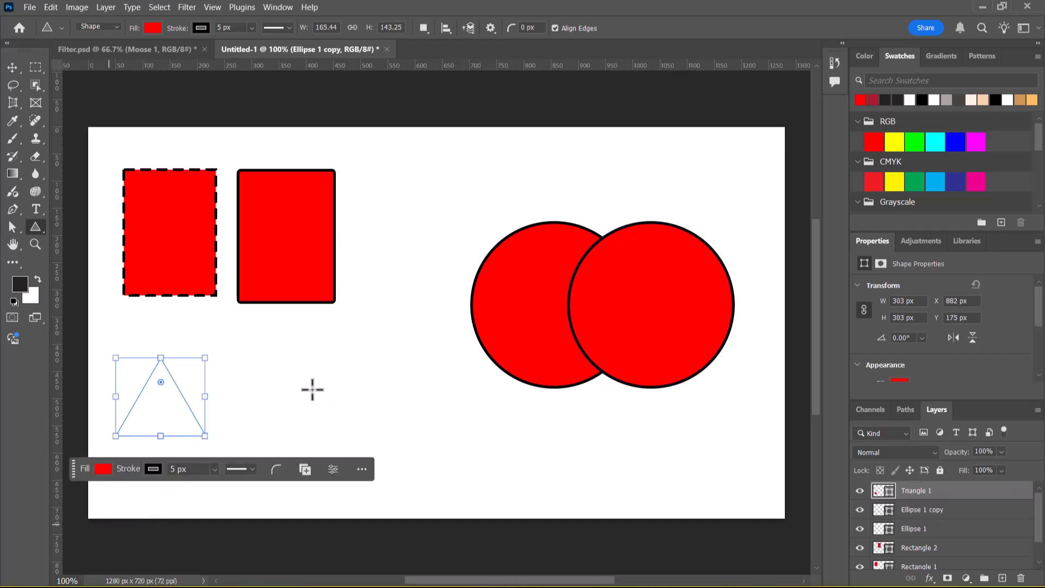
left_click_drag(288, 342, 323, 431)
left_click_drag(358, 382, 384, 423)
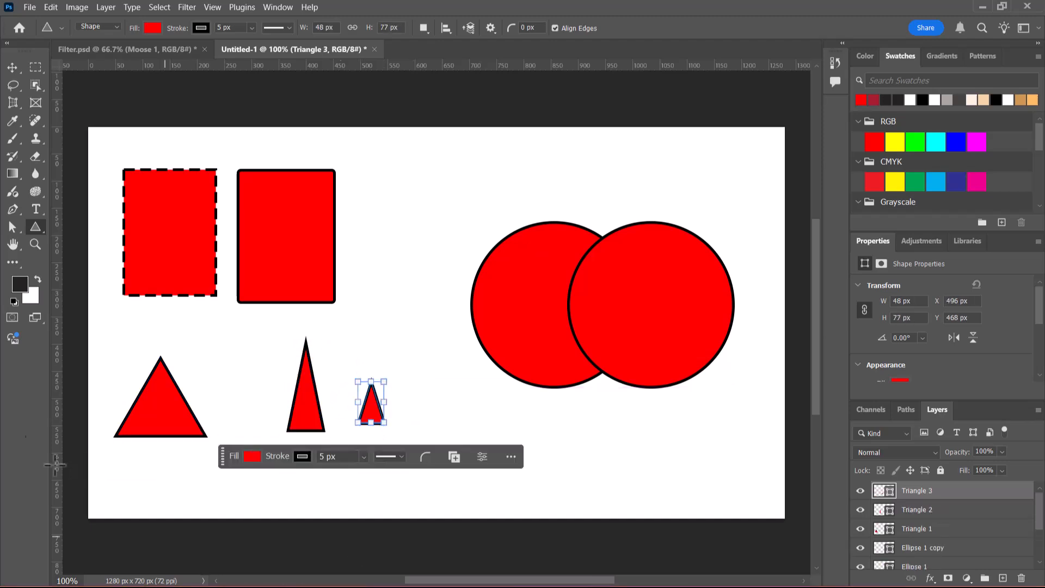
Step: Draw a pentagon about 92 × 88 px beside the second rectangle with the Polygon tool and set its star ratio to 51%
right_click(36, 226)
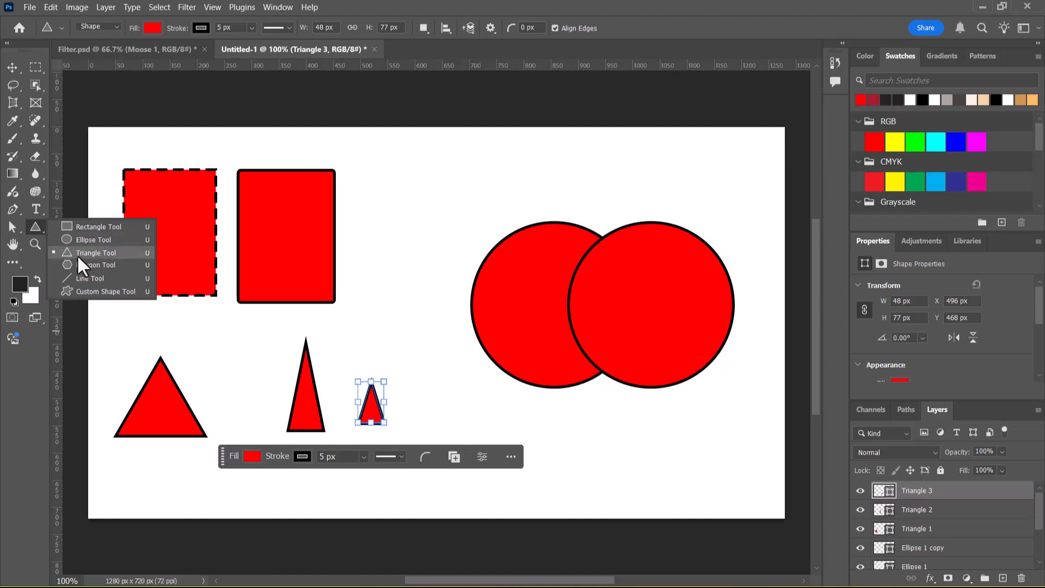
left_click(96, 265)
left_click_drag(369, 174, 412, 267)
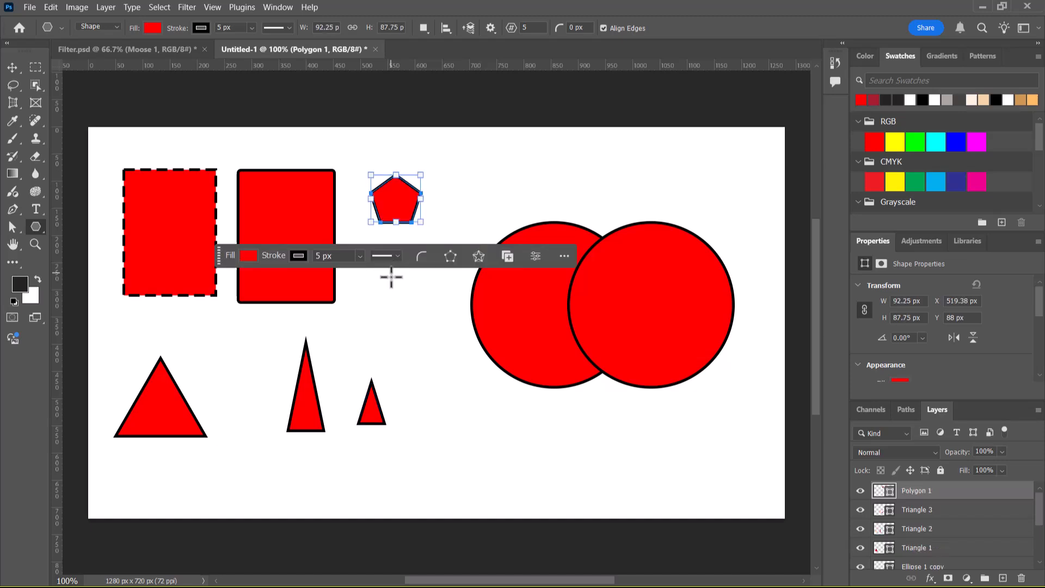
left_click(478, 256)
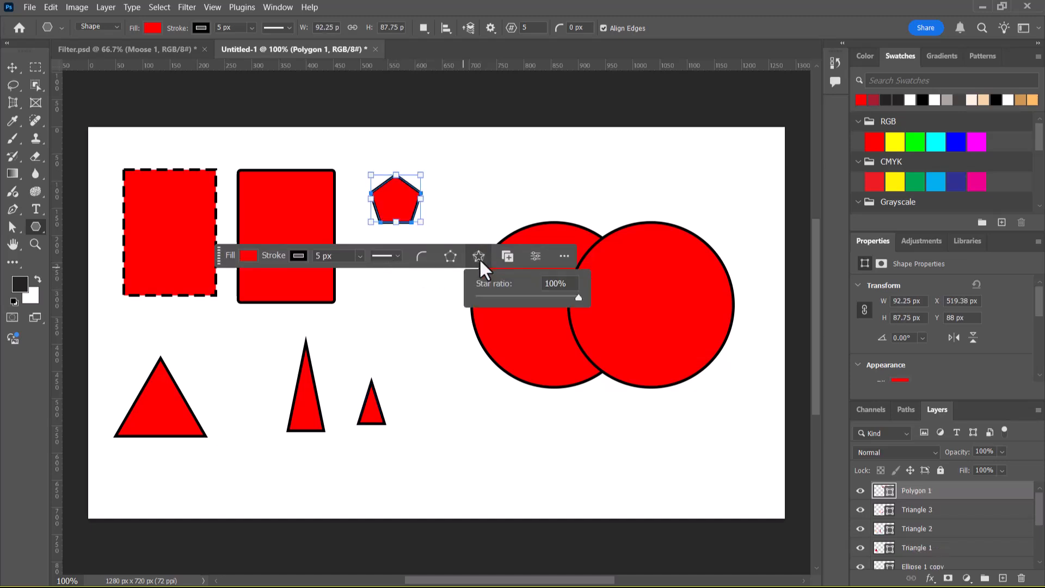
left_click_drag(564, 298, 527, 299)
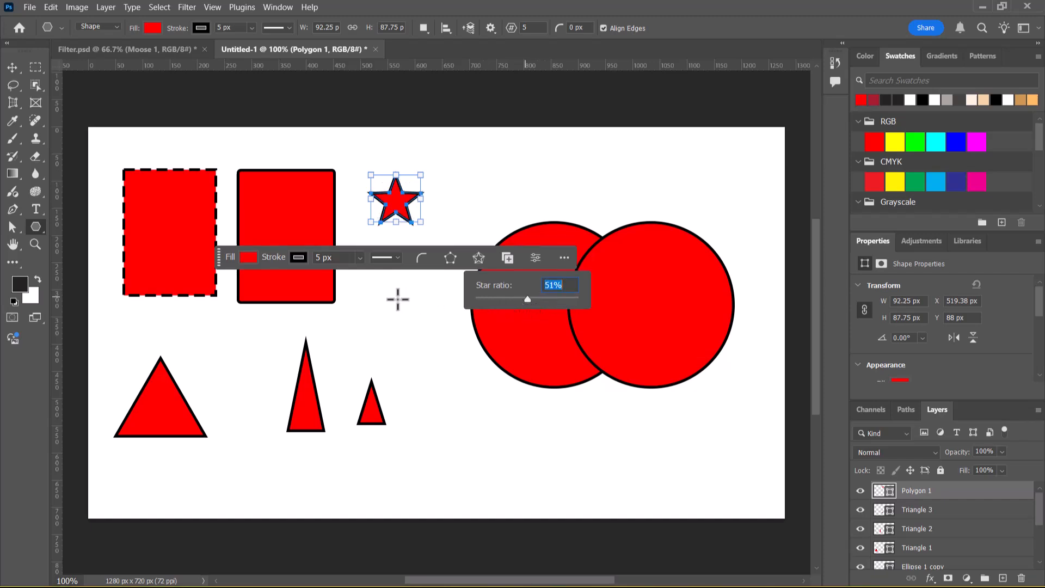
left_click(451, 260)
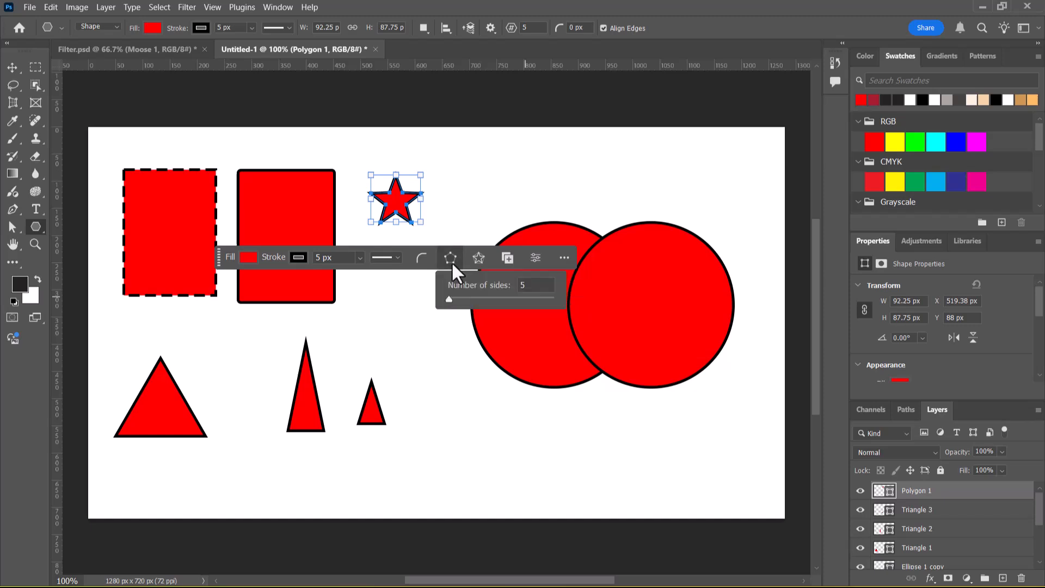
mouse_move(447, 302)
left_mouse_down()
mouse_move(467, 300)
mouse_move(447, 302)
left_mouse_up()
Step: Create a 92.25 × 87.75 px polygon to the upper right of the smallest triangle and set it to 12 sides
left_click(414, 334)
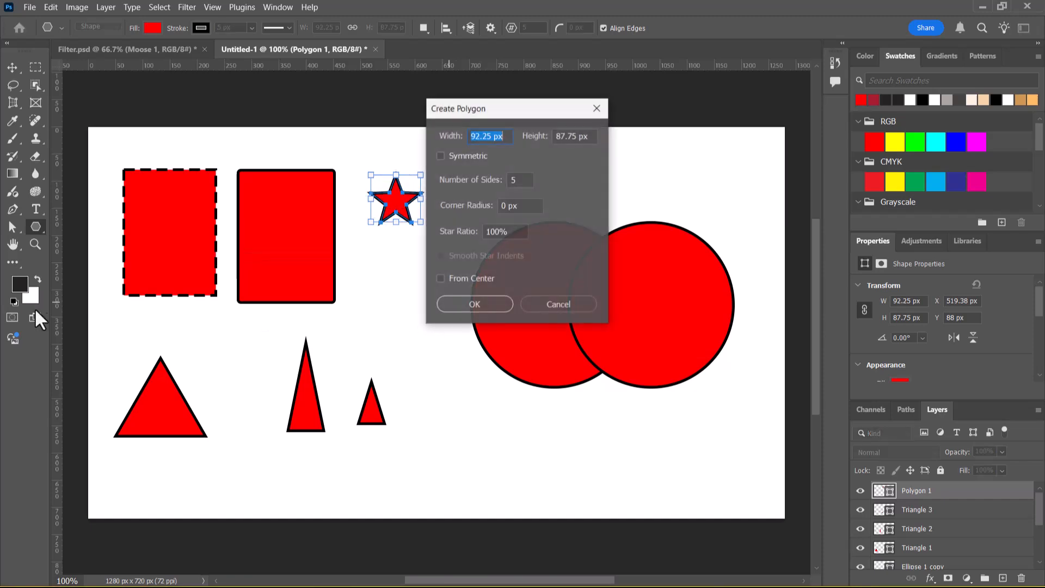
left_click(481, 308)
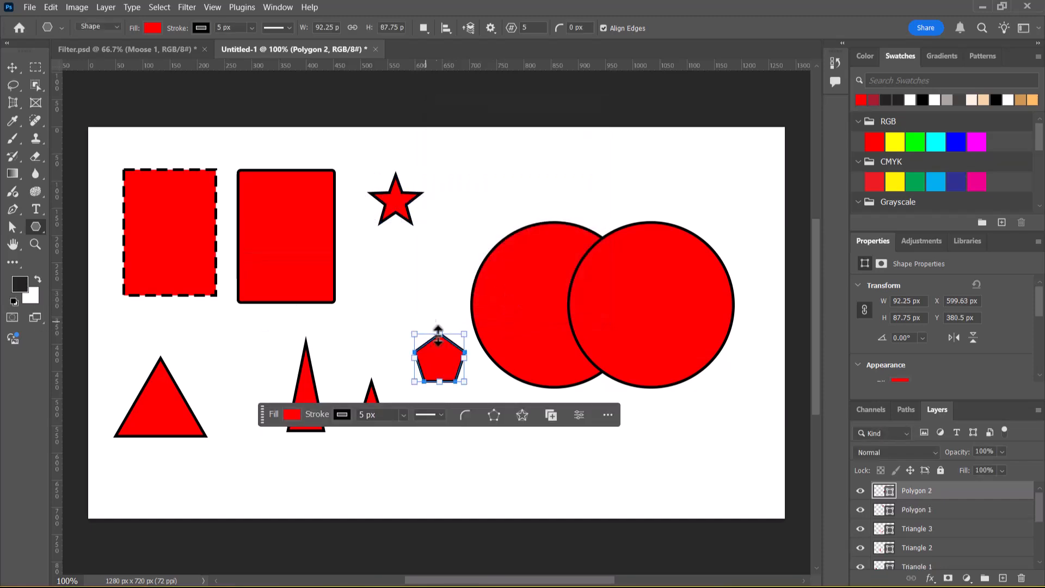
left_click(492, 415)
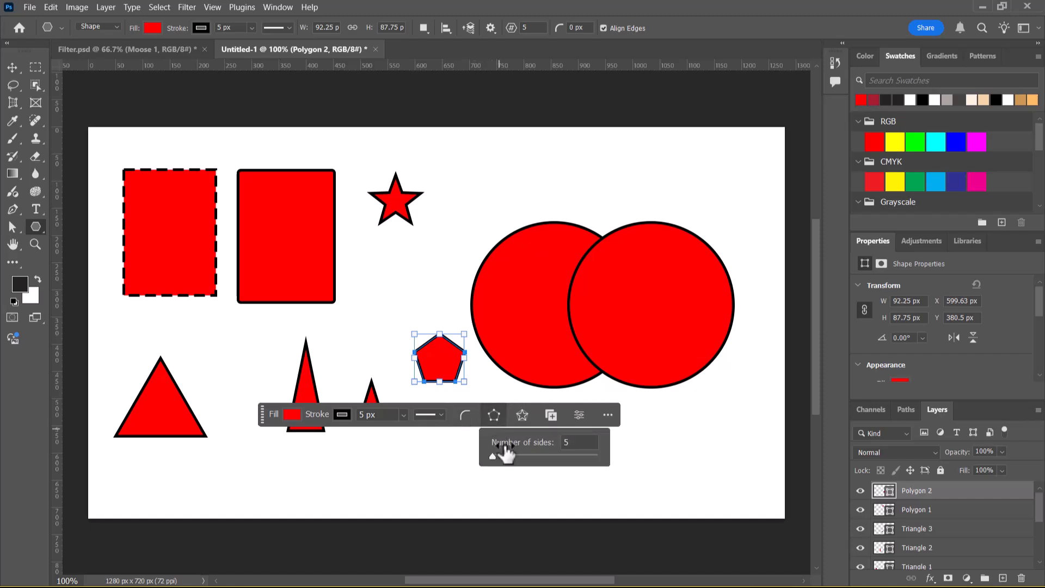
mouse_move(492, 457)
left_mouse_down()
mouse_move(517, 457)
mouse_move(498, 458)
left_mouse_up()
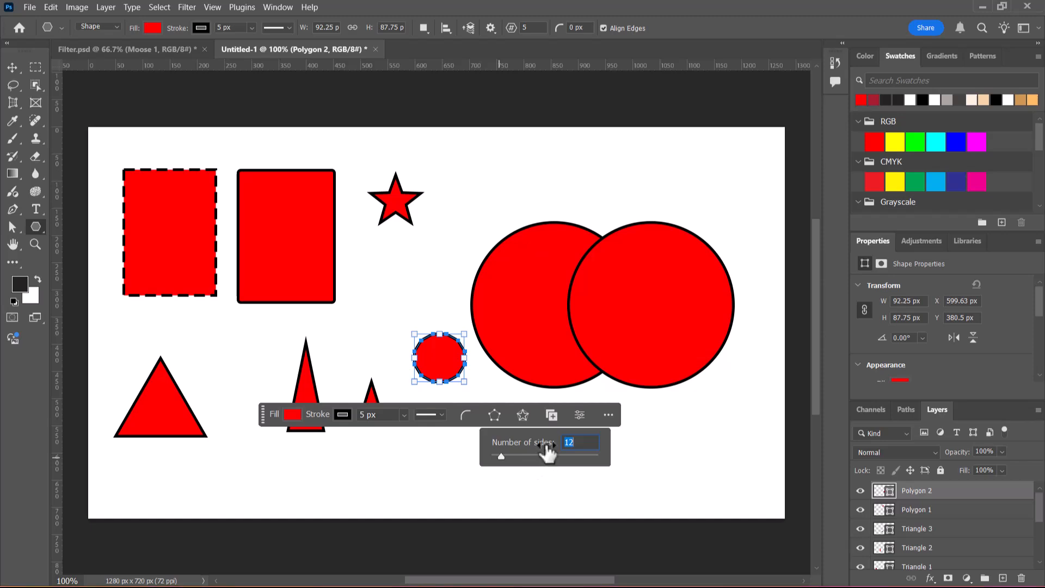
Step: Create a third 92.25 × 87.75 px polygon above the 12-sided one, try it with 3 sides and return it to 5
left_click(434, 278)
left_click(472, 302)
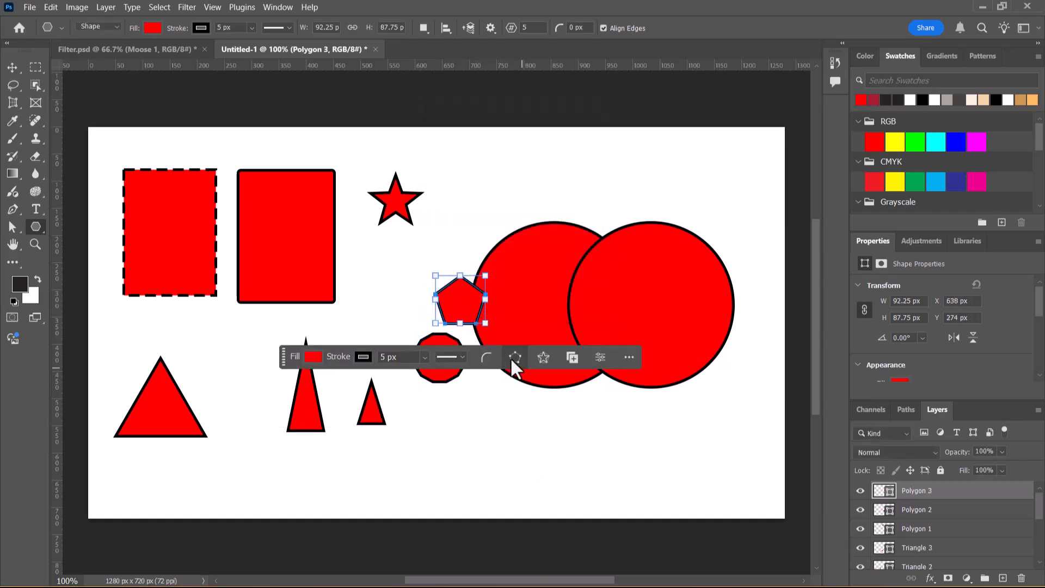
left_click(514, 359)
left_click_drag(531, 404, 511, 401)
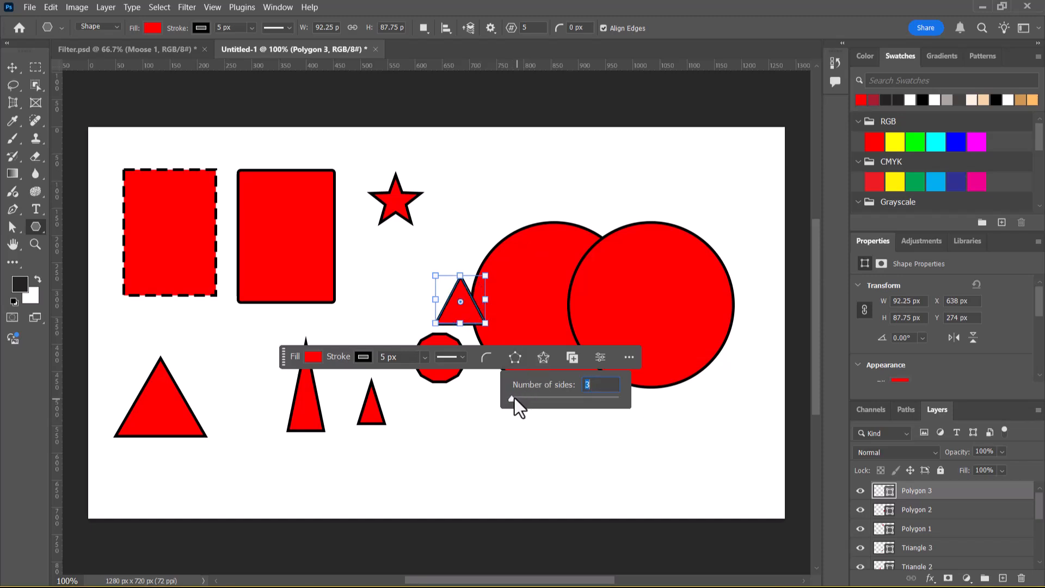
left_click(515, 398)
Step: Set the third polygon's star ratio to 25% and reduce it to 3 sides
left_click(542, 357)
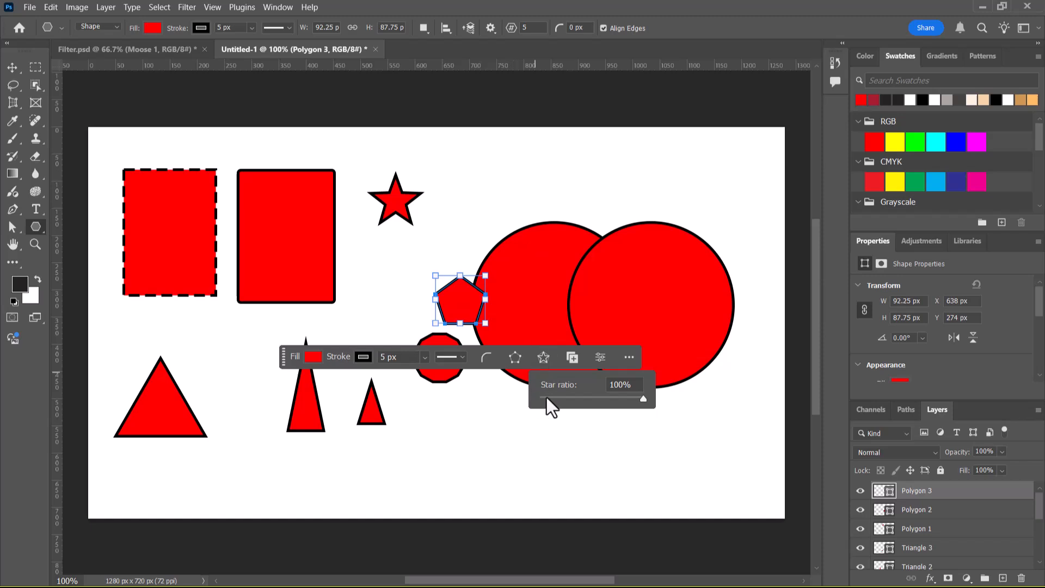
left_click_drag(625, 401, 566, 399)
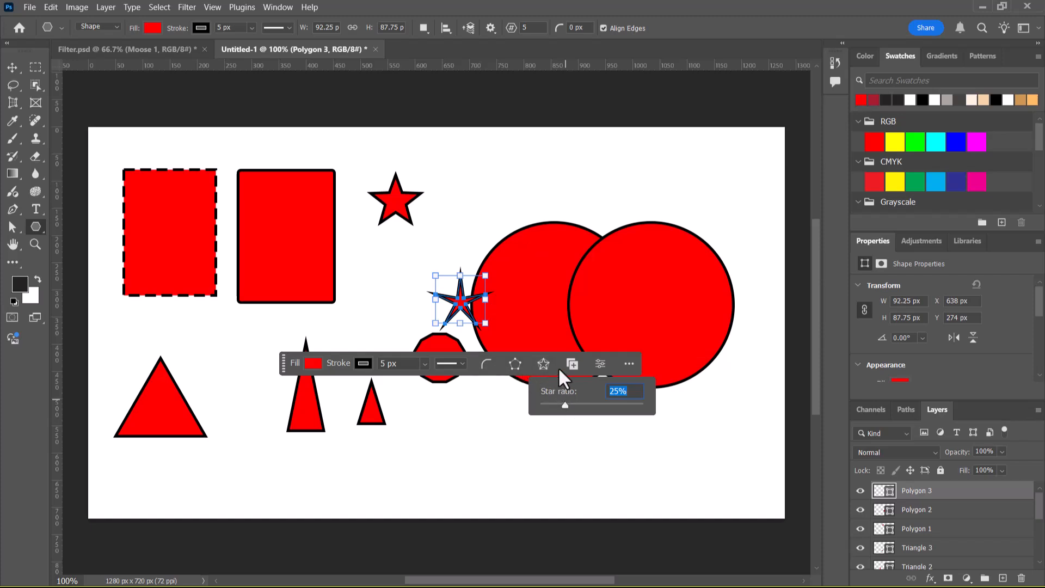
left_click(514, 363)
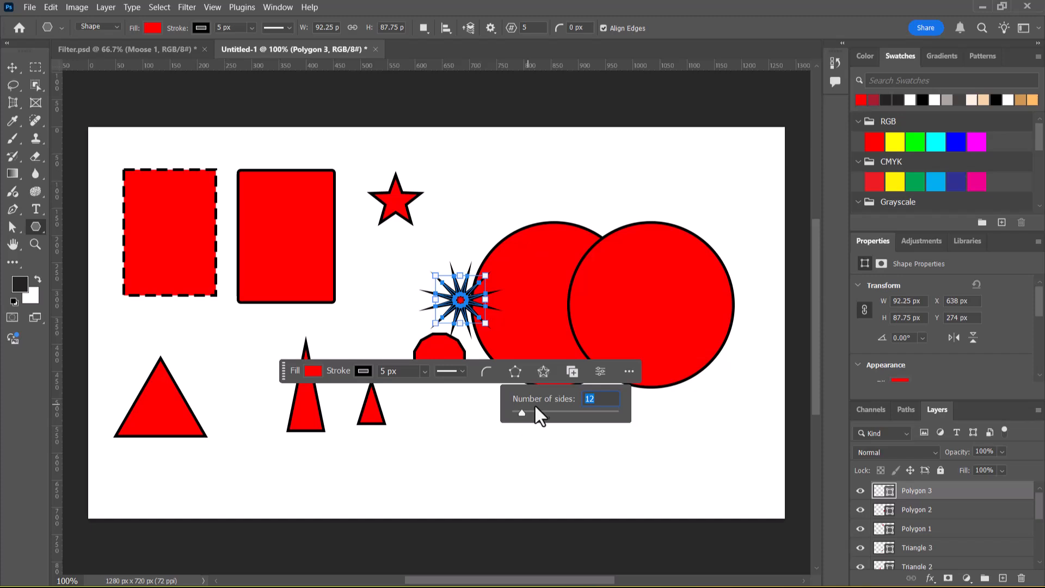
left_click_drag(528, 408, 511, 410)
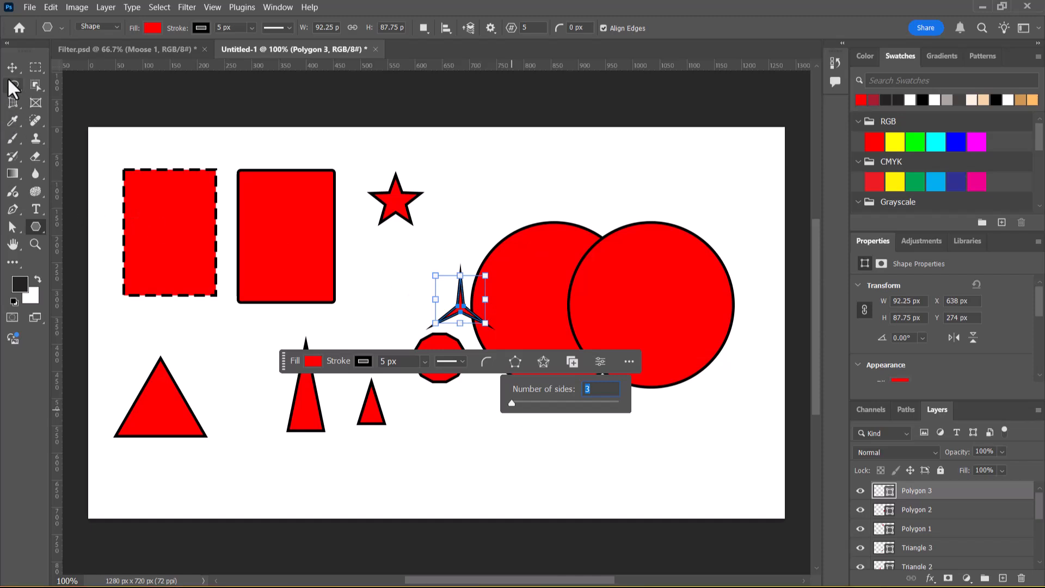
Step: Replace the three-pointed star's black stroke with the light orange from the recently used colors
left_click(363, 361)
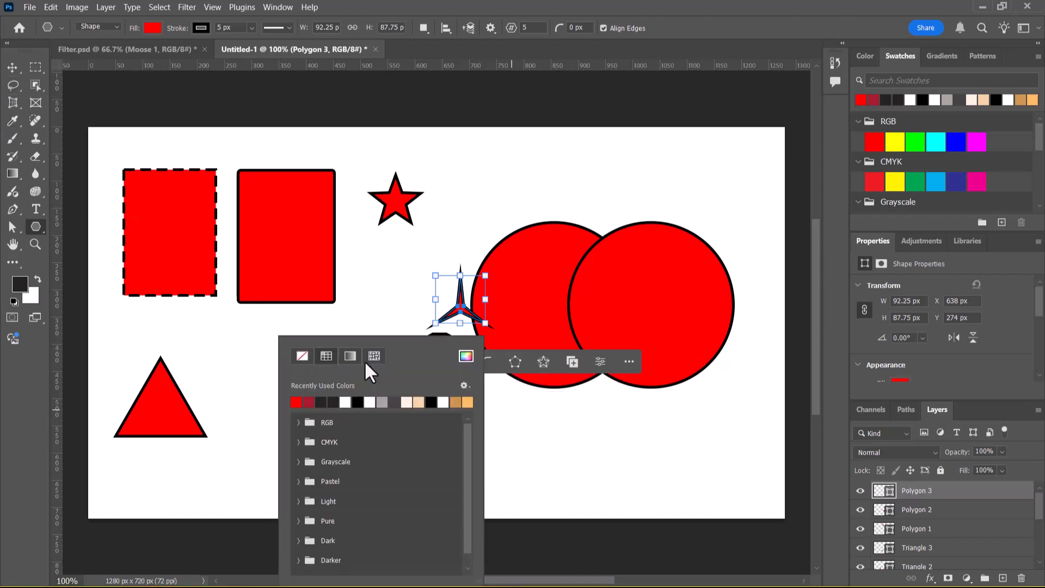
left_click(301, 356)
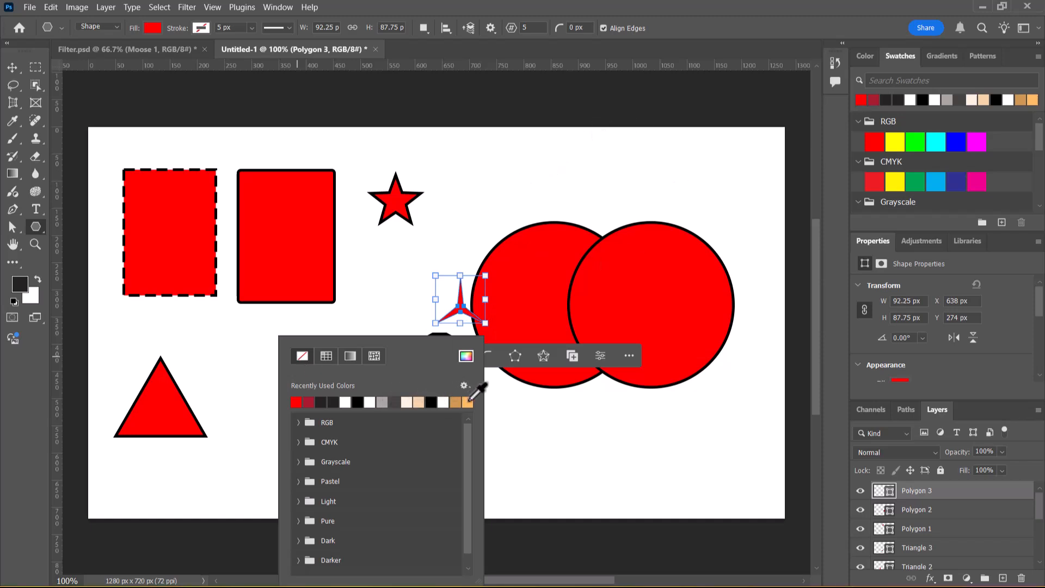
left_click(468, 402)
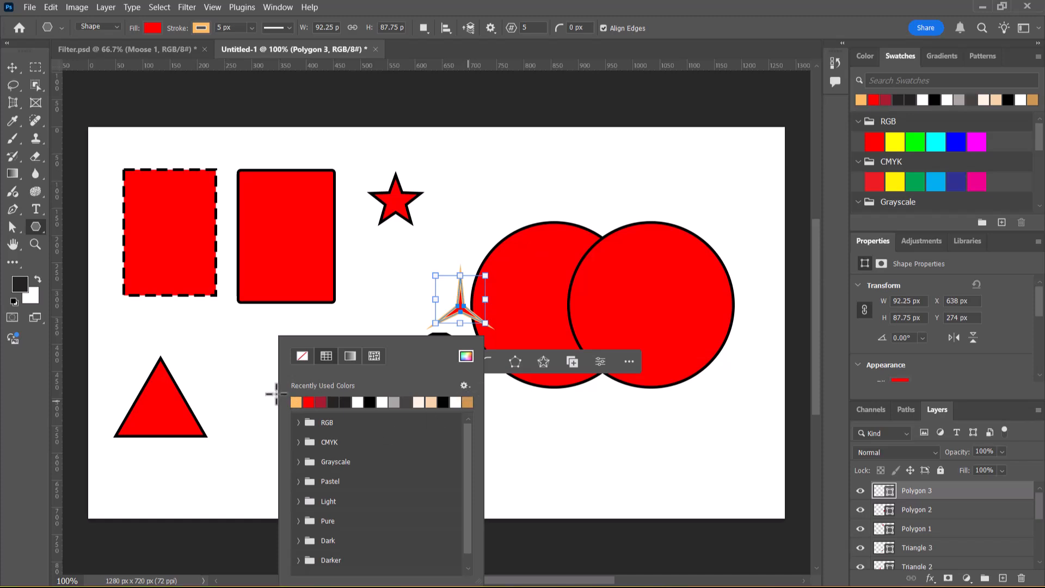
Step: Move the three-pointed star about 90 px left, clear of the circles, using the Move tool
left_click(12, 68)
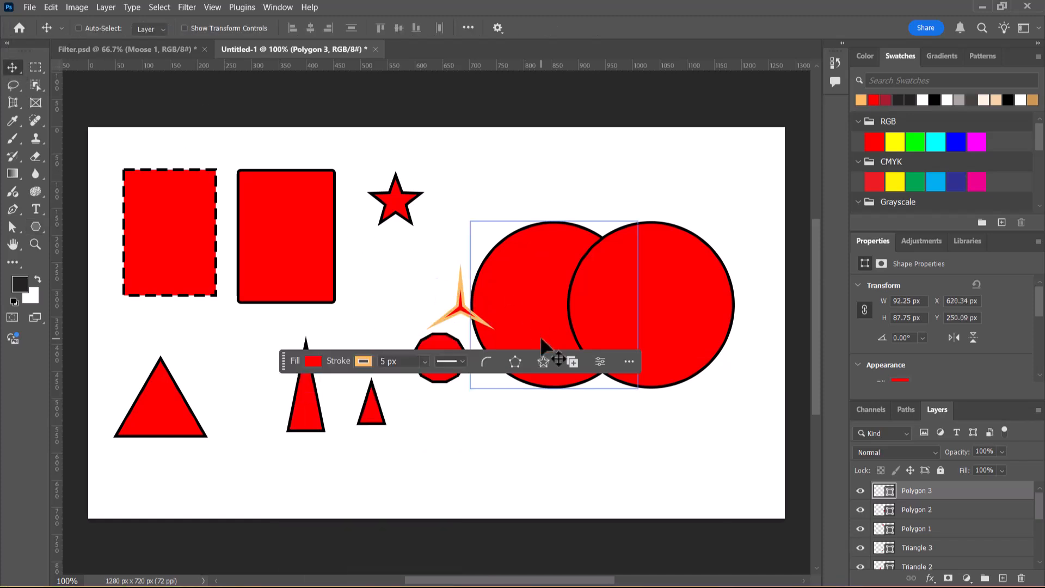
left_click_drag(469, 314, 420, 306)
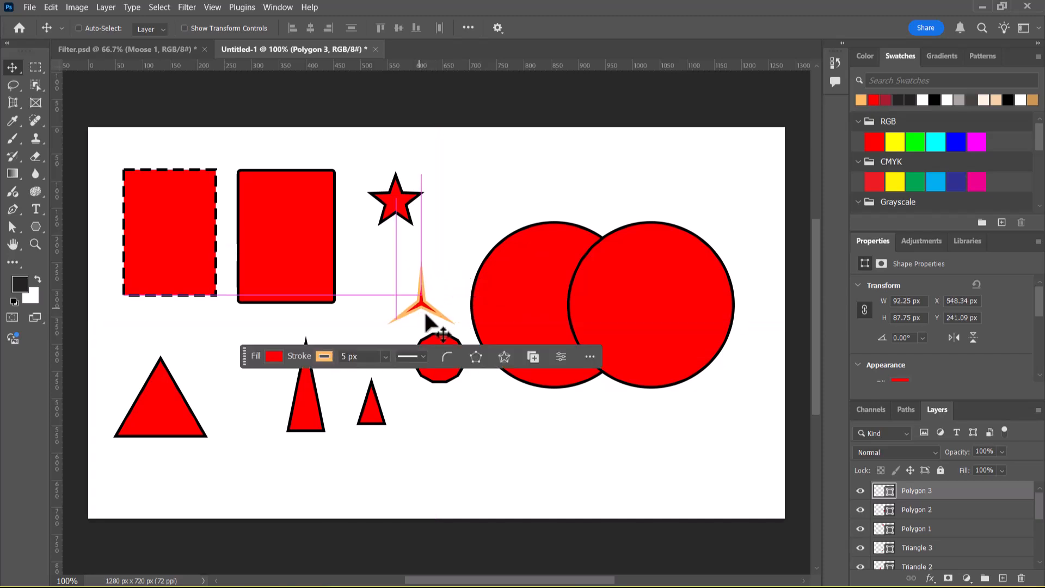
left_click(441, 377, "ctrl")
mouse_move(442, 377)
left_mouse_down()
mouse_move(430, 370)
mouse_move(434, 381)
left_mouse_up()
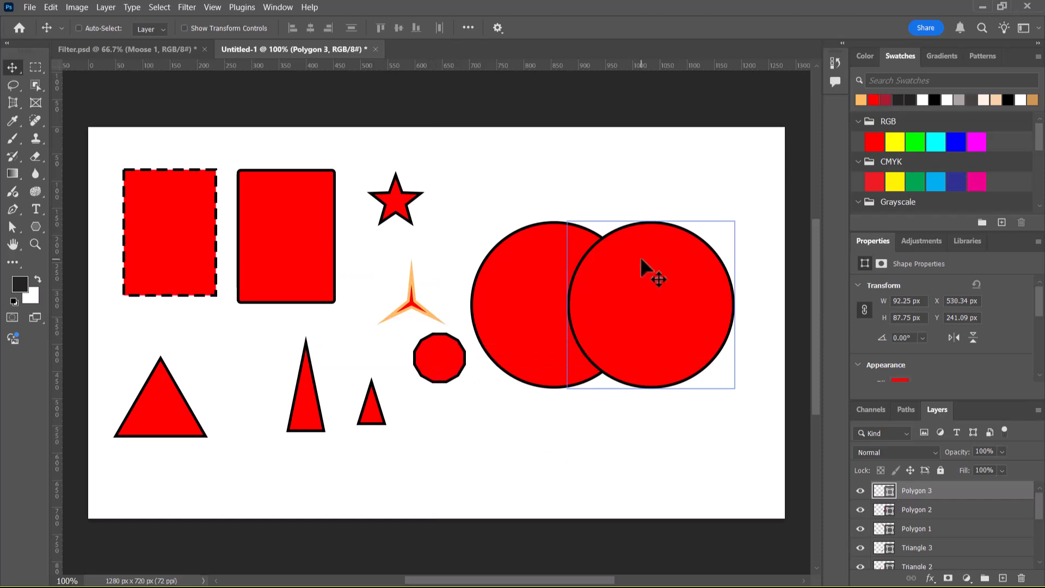
Step: With the Line tool, draw a horizontal line about 469 px long below the rectangles and one about 569 px long above the circles, thickened to 27 px
left_click(33, 229)
right_click(33, 229)
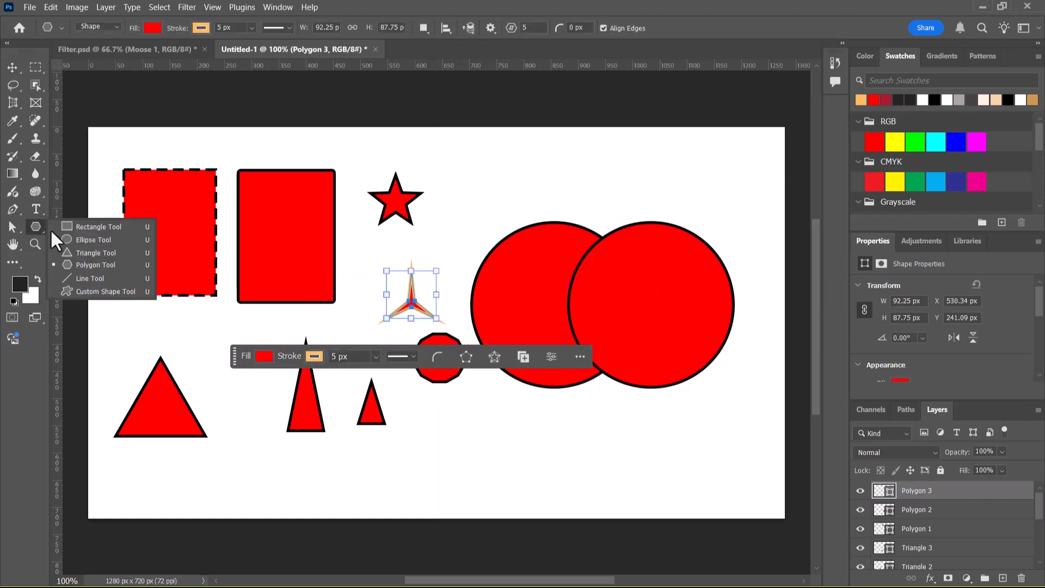
left_click(99, 282)
left_click_drag(108, 328, 366, 320)
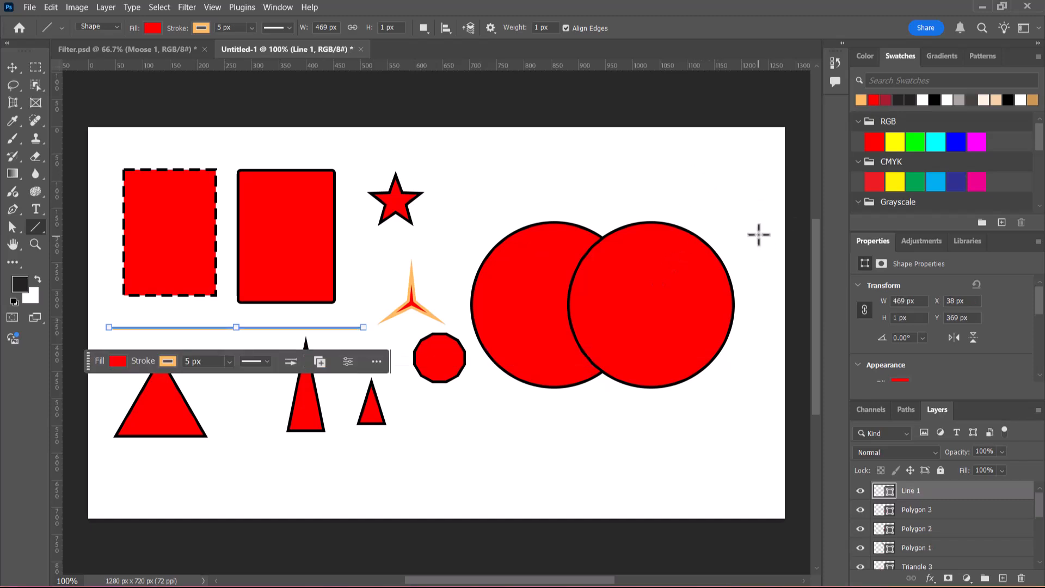
left_click_drag(760, 208, 450, 226)
left_click_drag(600, 215, 601, 229)
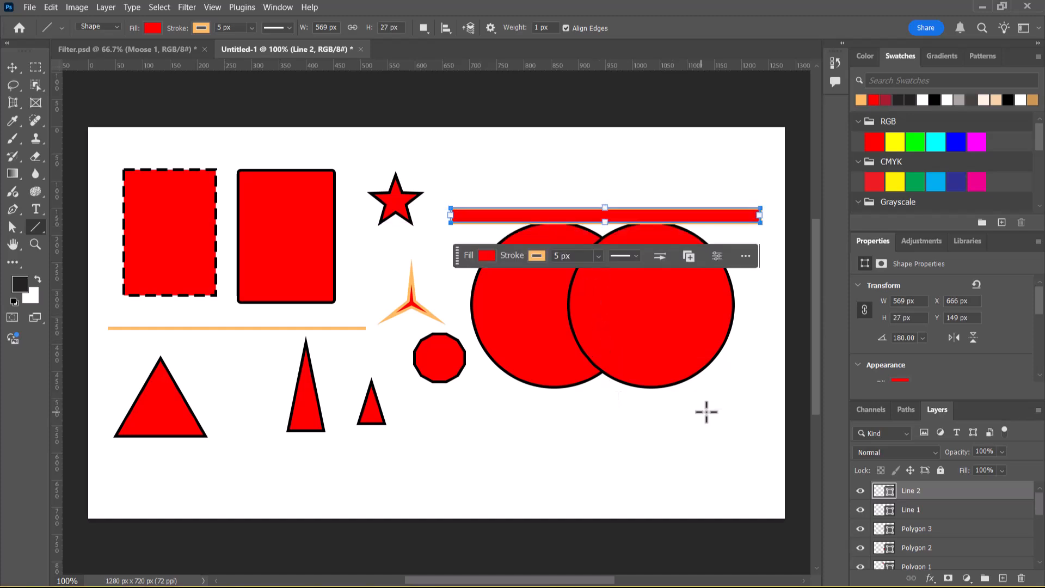
Step: Draw a horizontal line about 692 px long across the lower edge of the circles and remove its stroke
left_click_drag(784, 389, 402, 392)
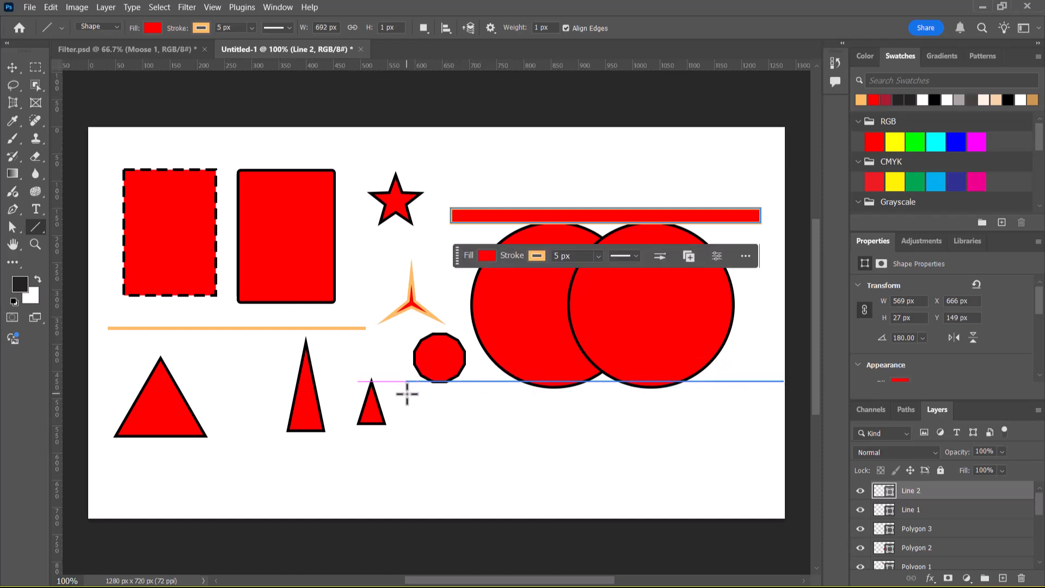
left_click(525, 414)
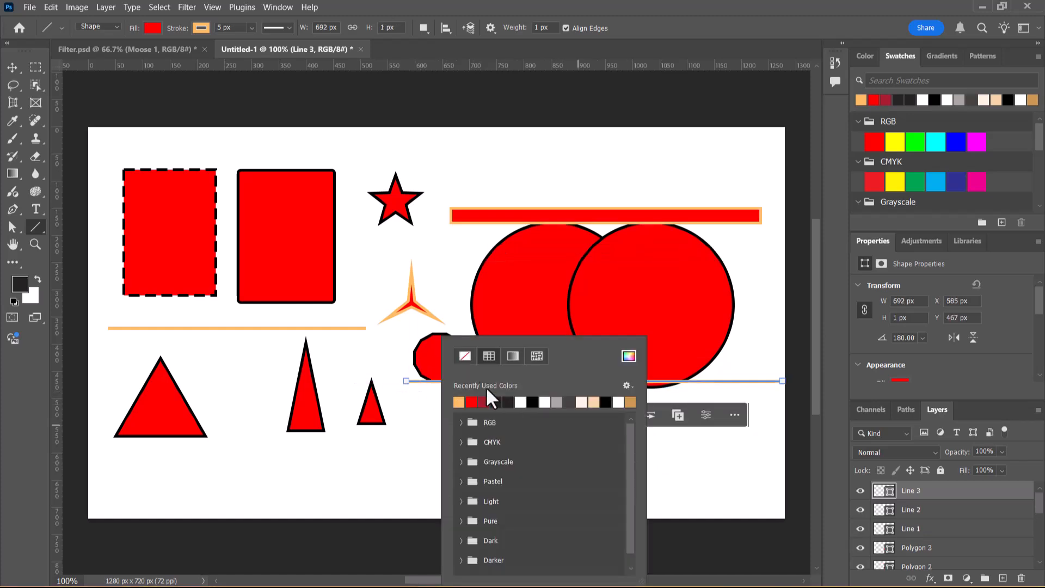
left_click(459, 356)
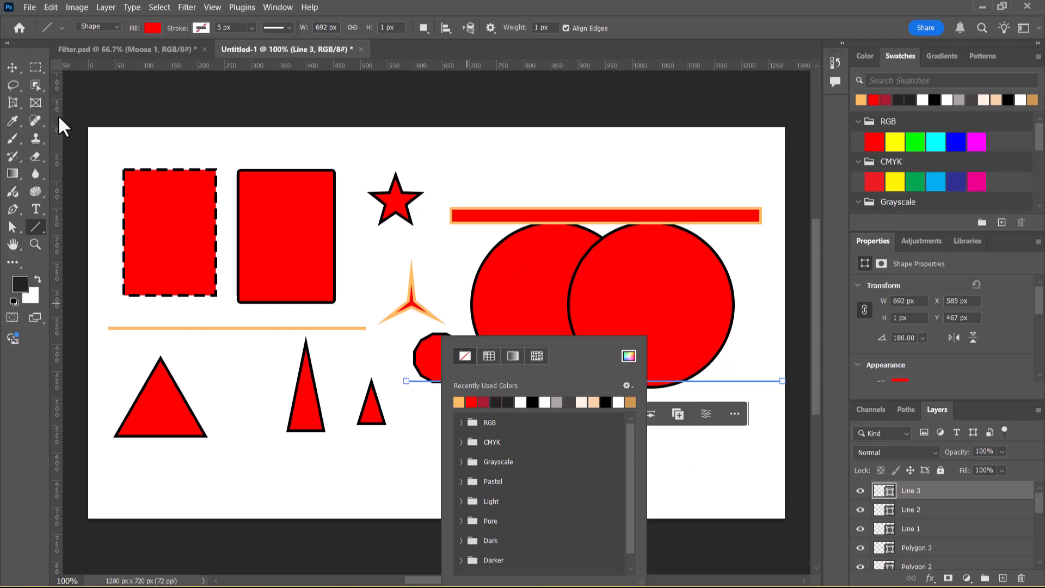
Step: Fill the thin line below the circles with dark gray from the recently used colors and move it about 11 px down
left_click(353, 499)
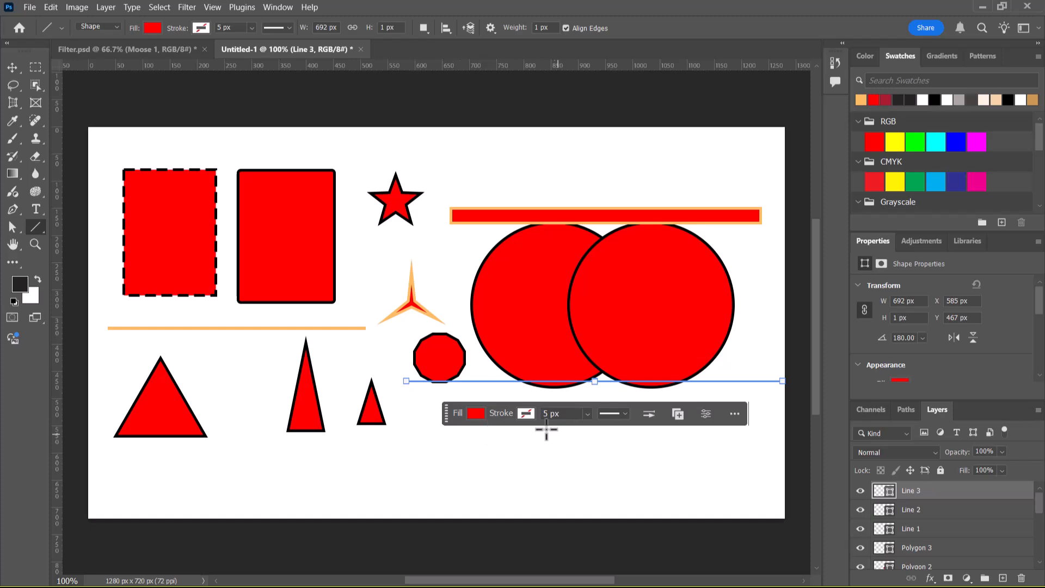
left_click(478, 413)
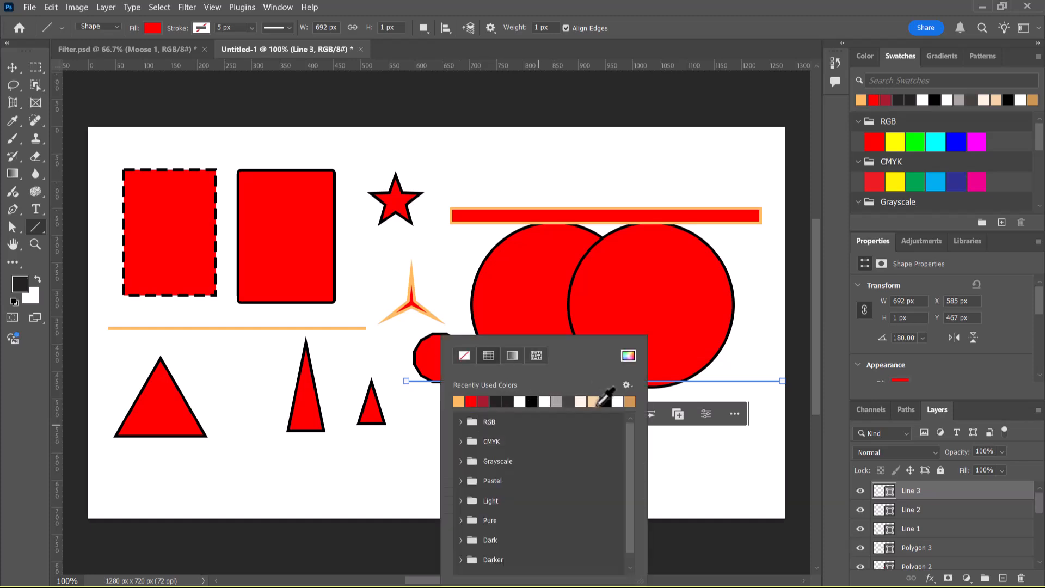
left_click(507, 401)
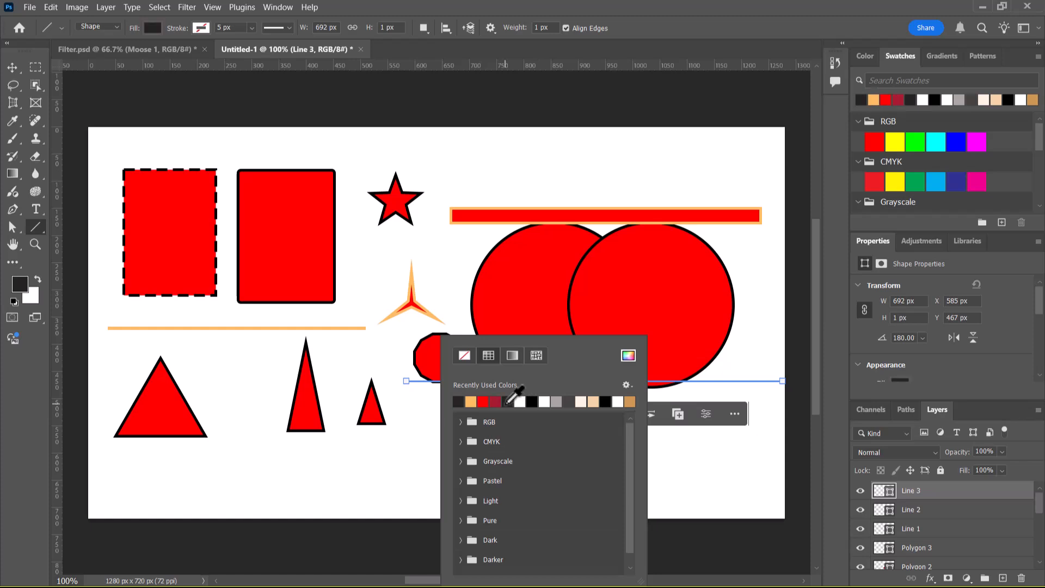
left_click(753, 460)
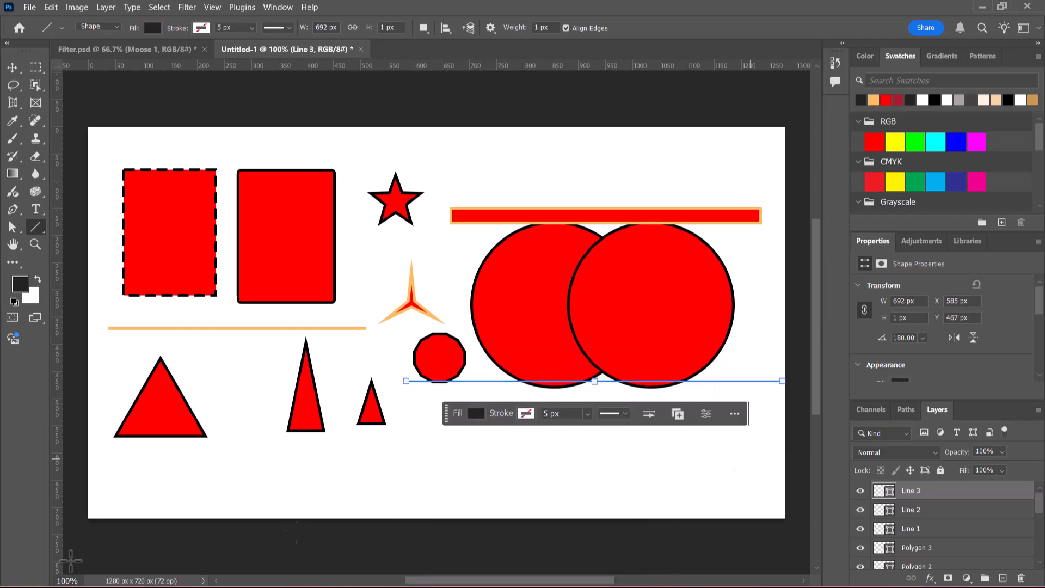
left_click(12, 67)
left_click_drag(723, 387, 724, 392)
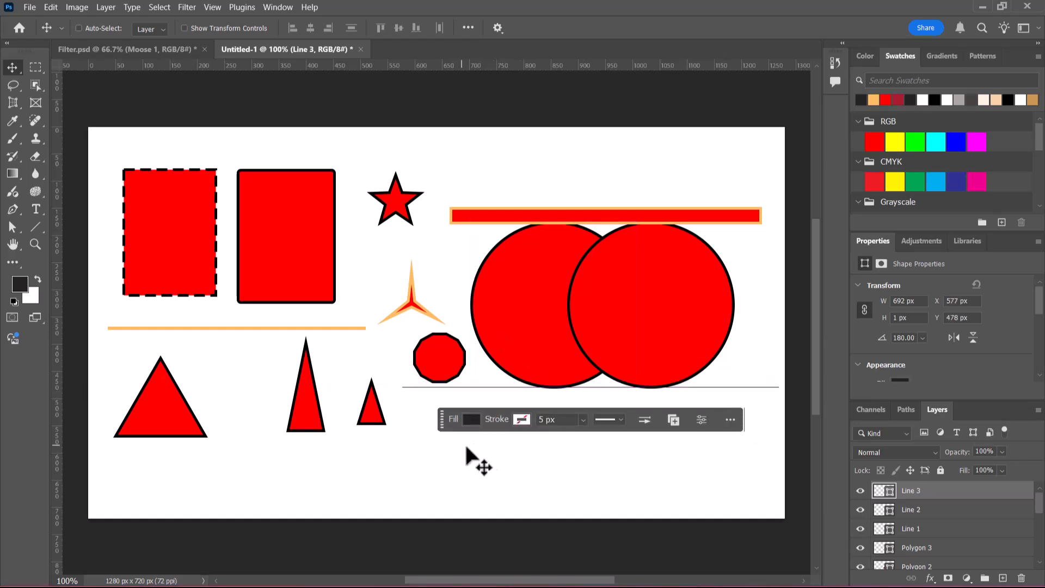
Step: Try an arrowhead at the start of the thin dark line below the circles, toggling it on and off
left_click(645, 420)
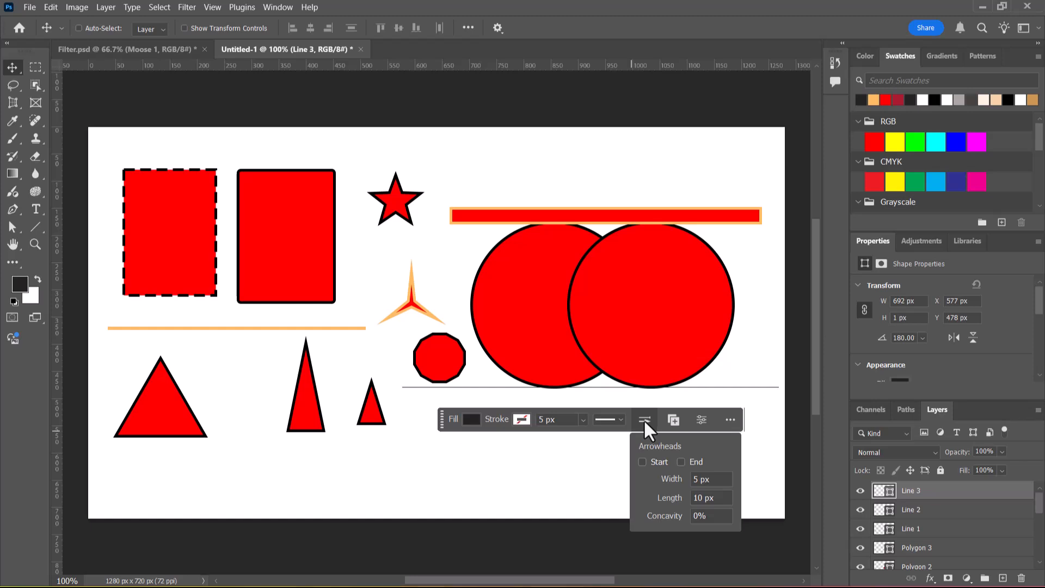
left_click(642, 462)
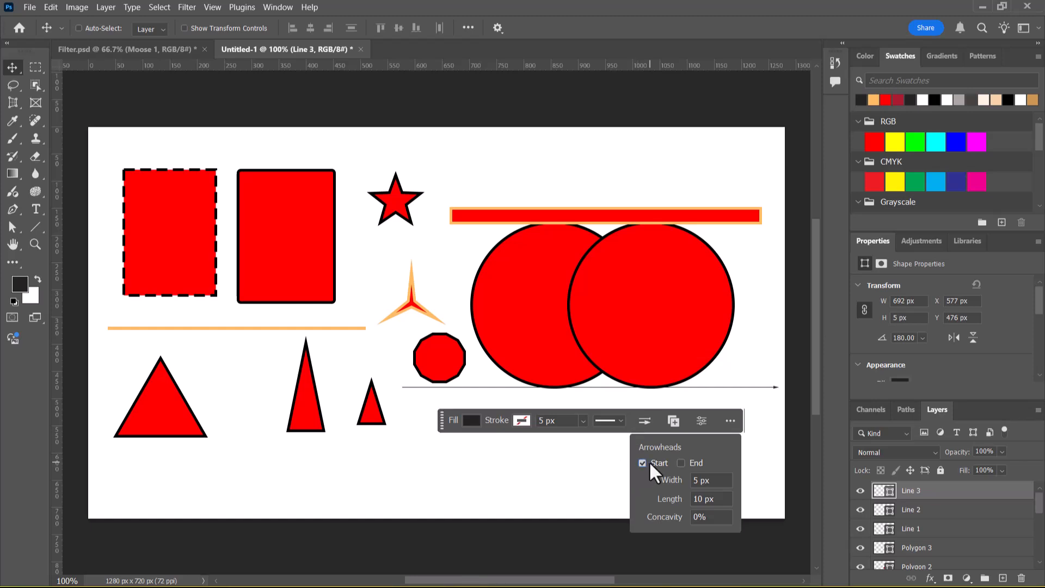
left_click(651, 462)
left_click(651, 462)
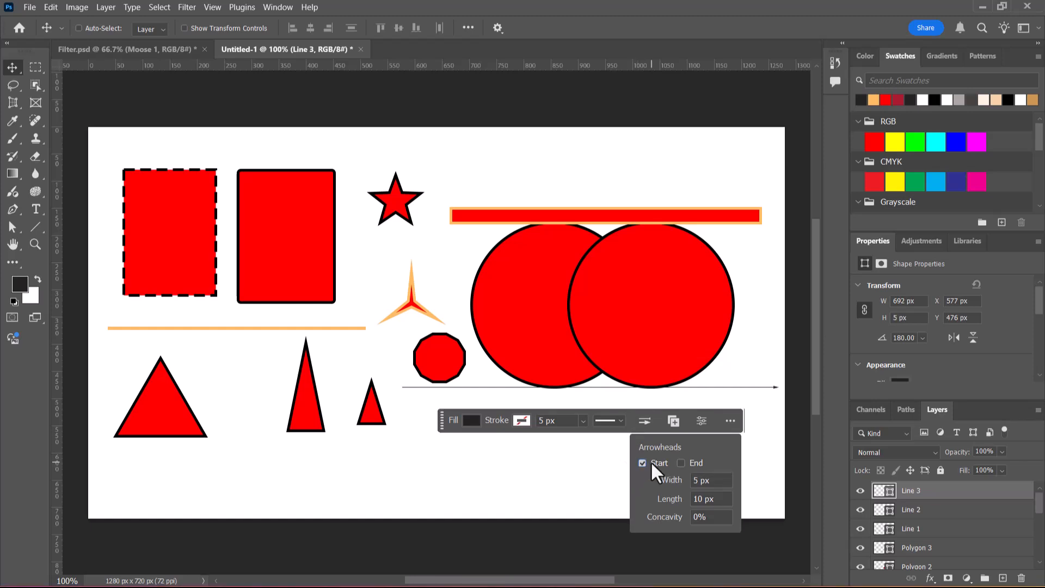
left_click(709, 220)
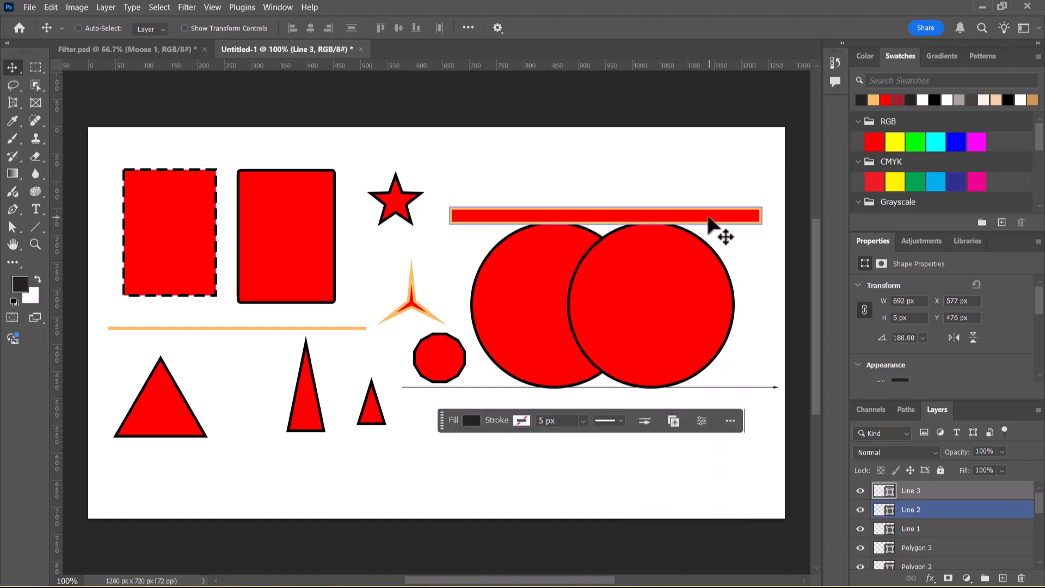
left_click(644, 420)
left_click(654, 460)
left_click(655, 461)
left_click(650, 462)
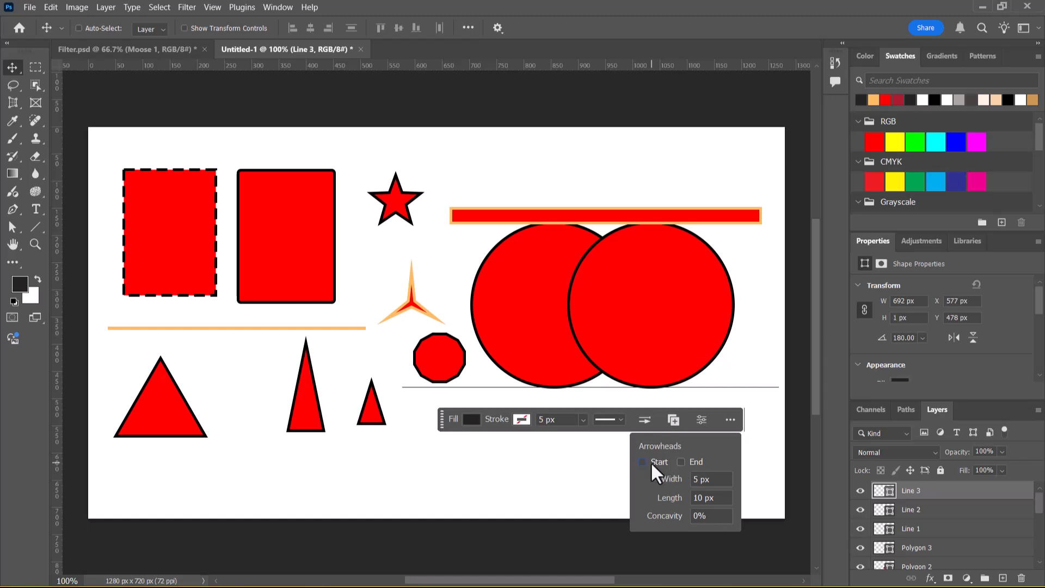
left_click(650, 461)
left_click(651, 462)
Step: Select the thick line above the circles, toggle its layer visibility off and on, and add an arrowhead at its start
left_click(901, 511)
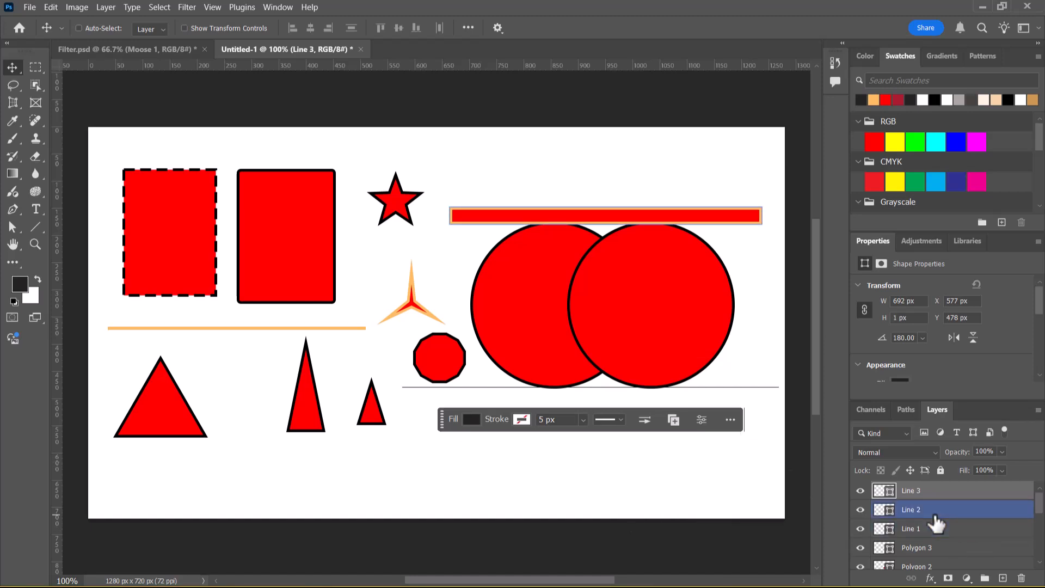
left_click(860, 509)
left_click(860, 509)
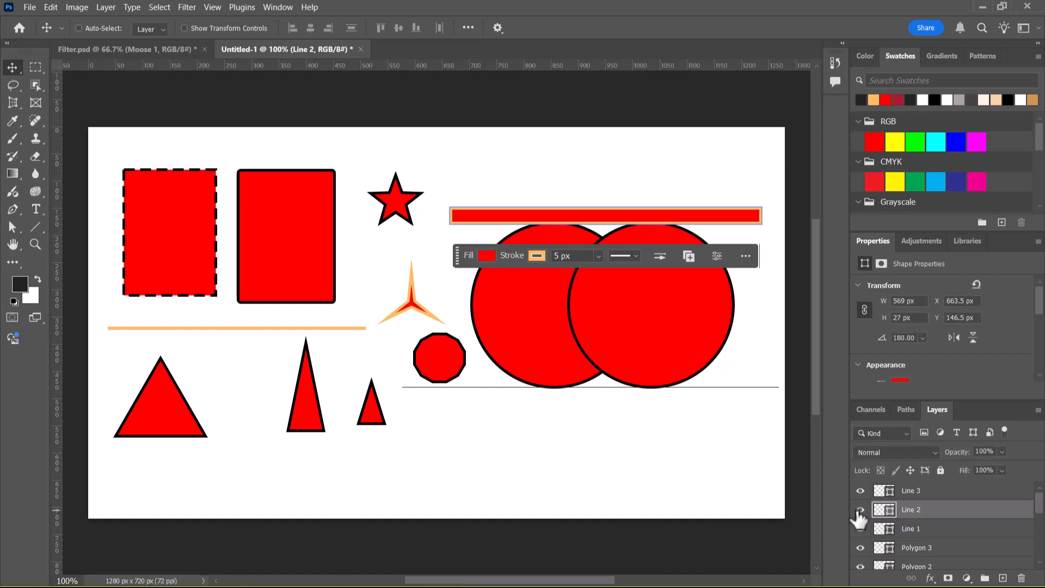
left_click(660, 255)
left_click(657, 298)
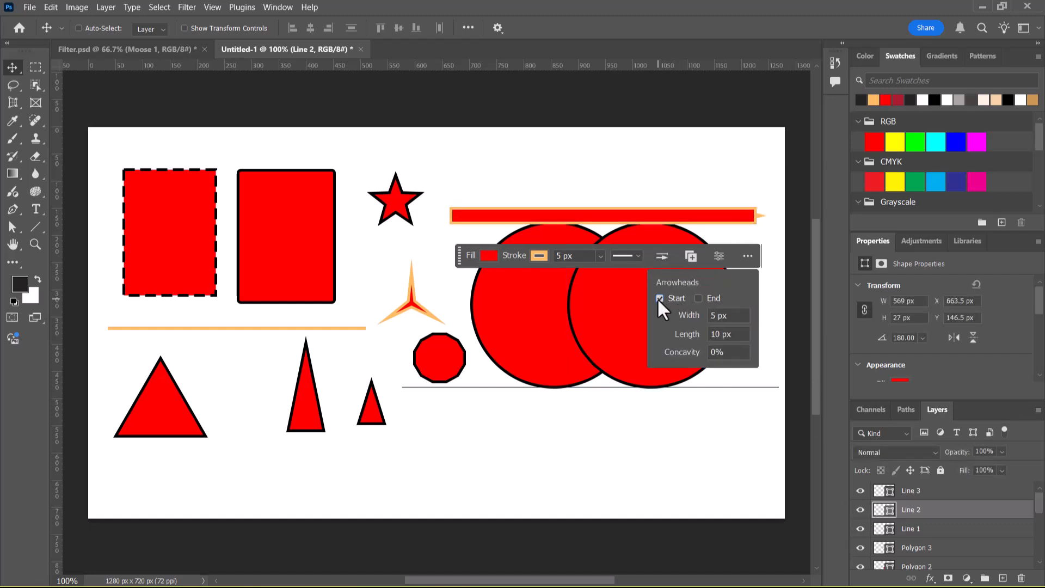
Step: Remove the light orange stroke from the thick red line above the circles
left_click(539, 255)
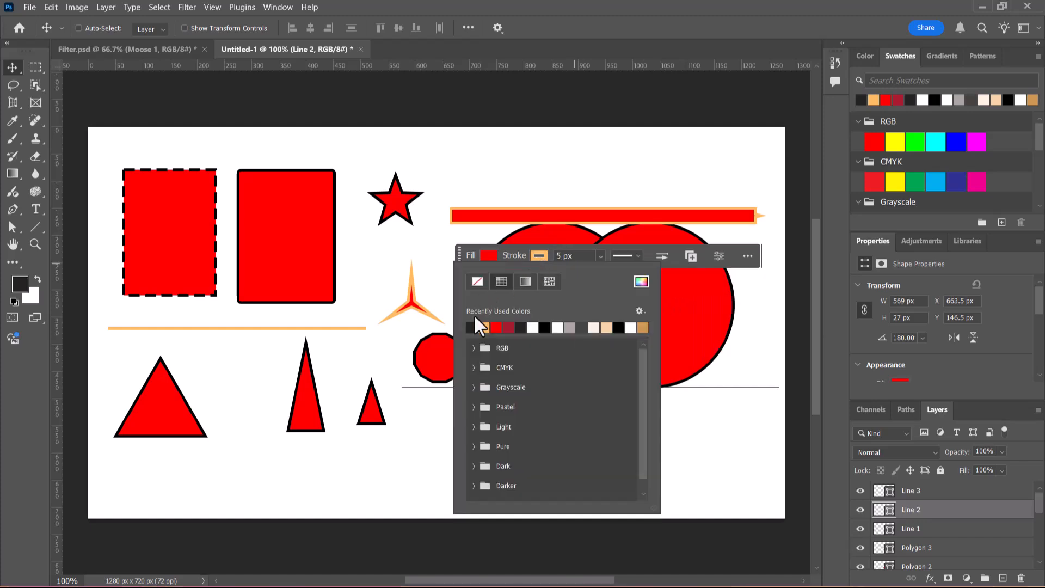
left_click(477, 281)
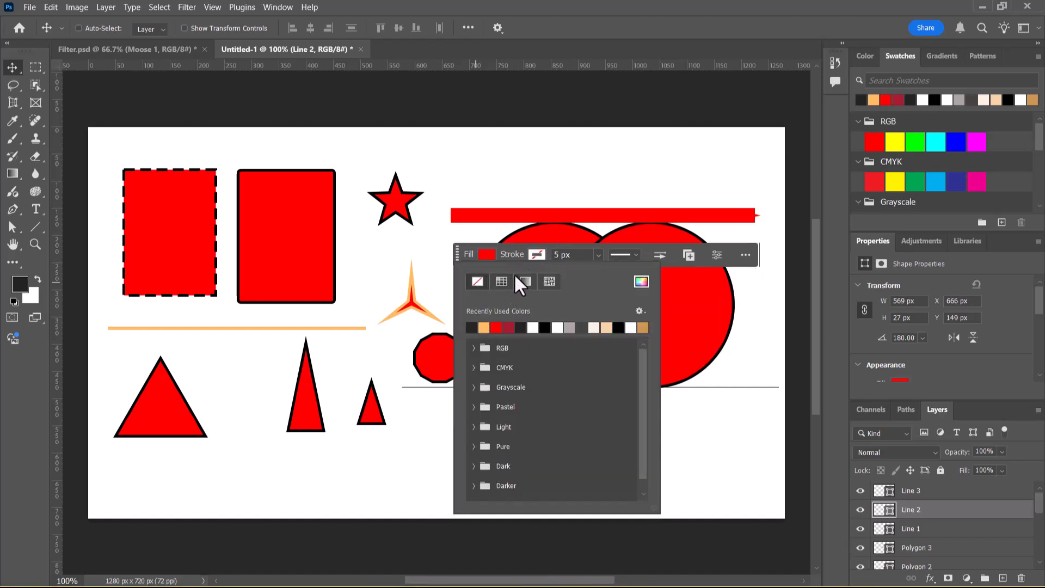
left_click(614, 232)
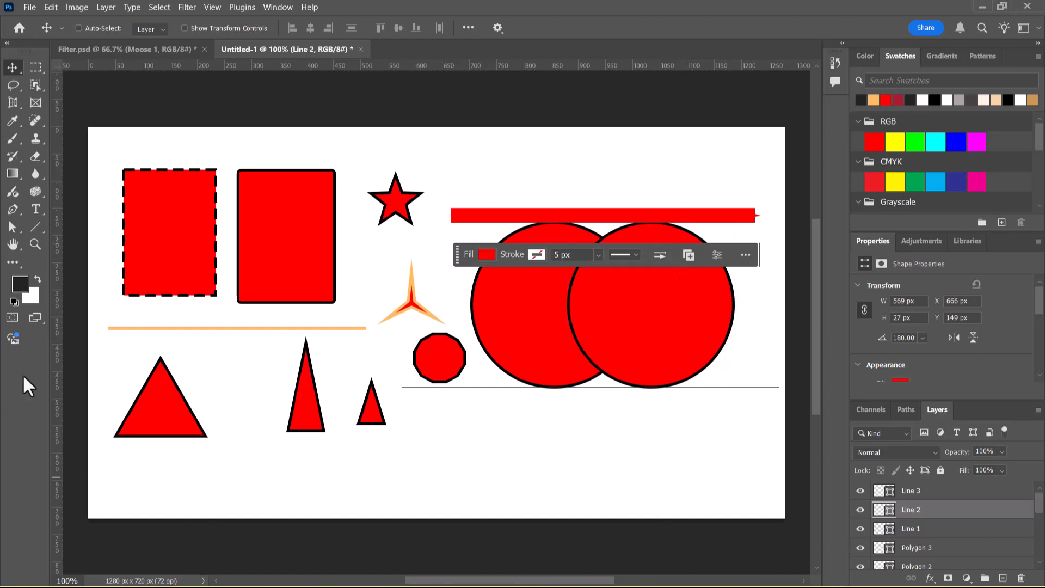
Step: With the Custom Shape tool, draw the tiger from Wild Animals about 245 x 142 px below the thin line
left_click(36, 226)
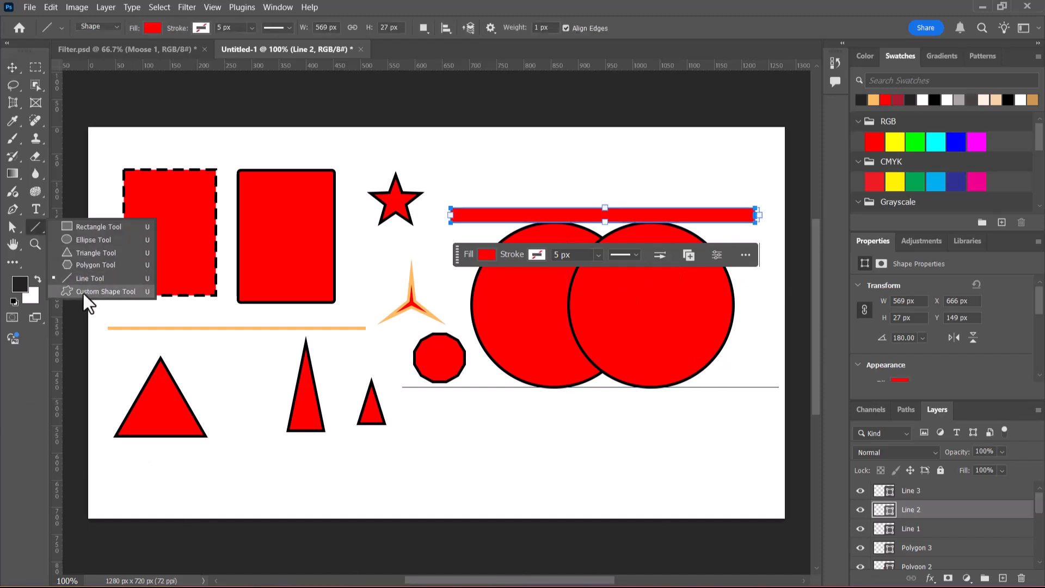
left_click(83, 292)
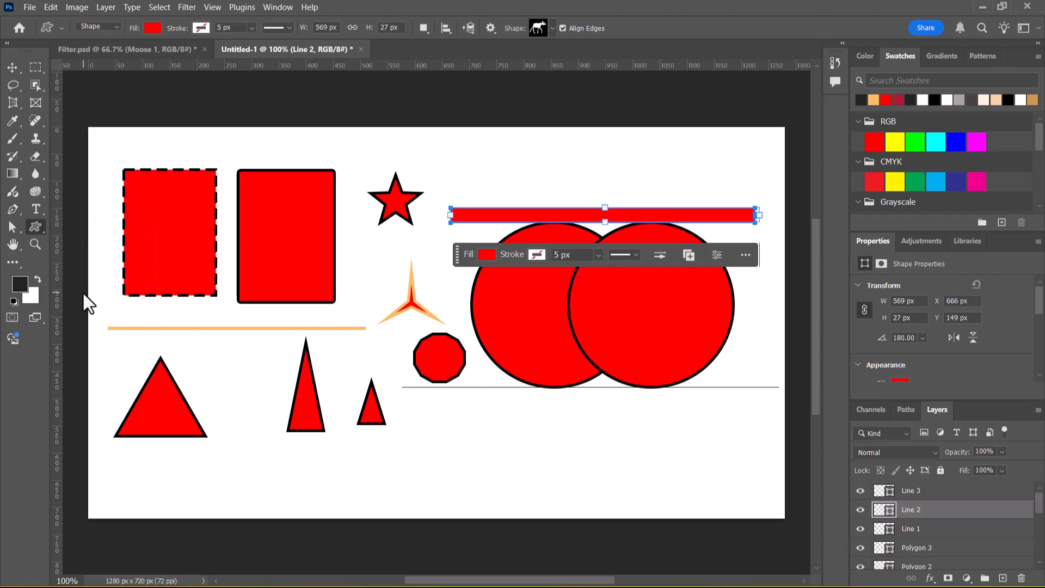
left_click(547, 28)
left_click(539, 27)
left_click(538, 28)
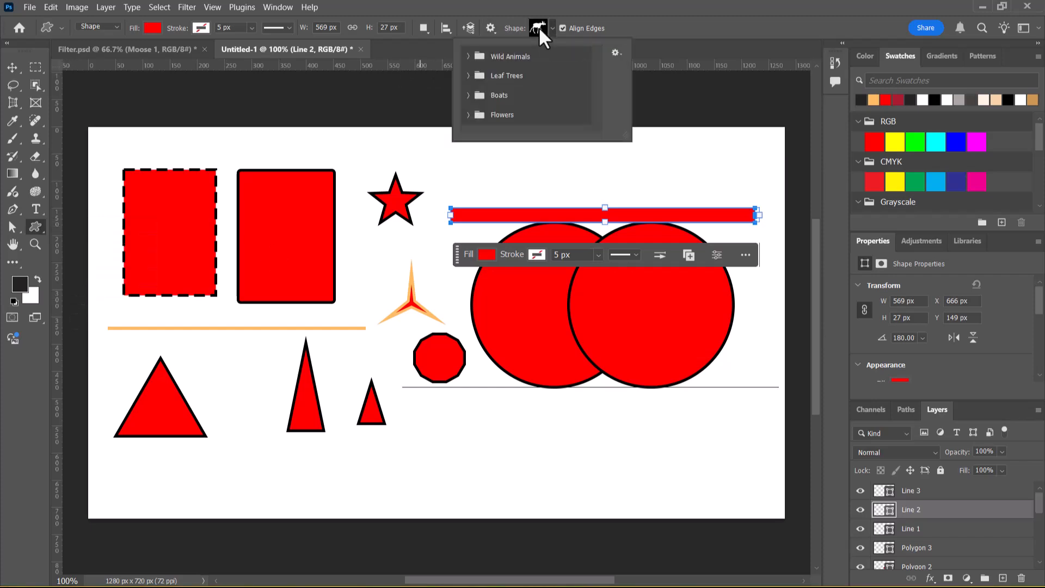
left_click(466, 56)
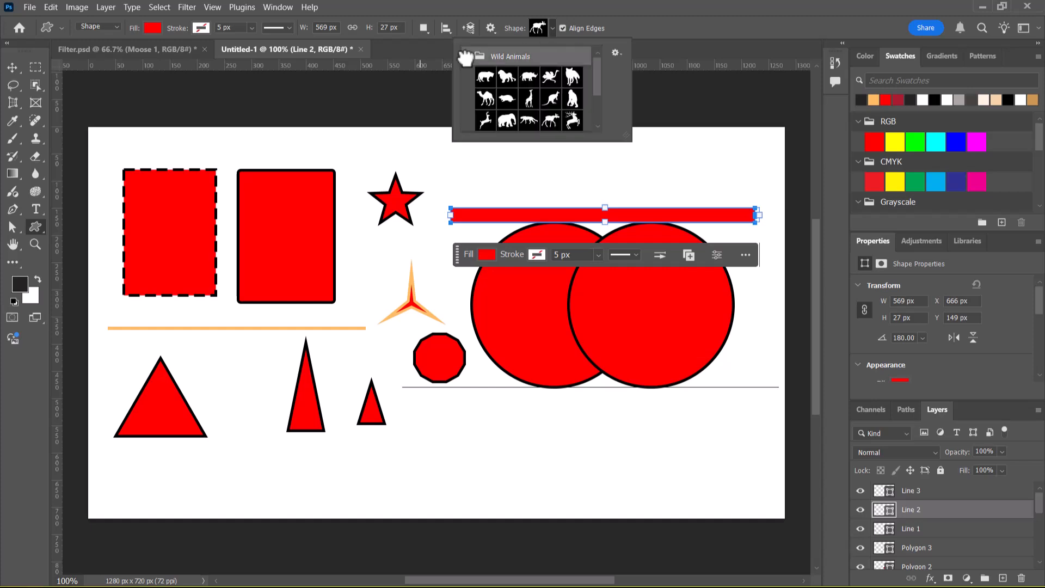
left_click(483, 78)
left_click_drag(441, 424, 588, 501)
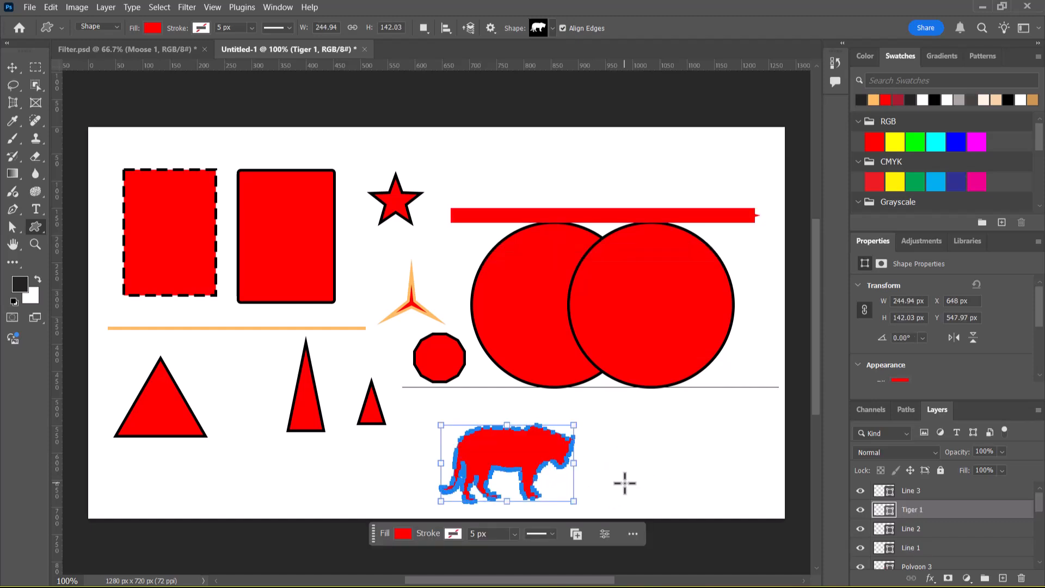
Step: Change the tiger's fill to light orange from the recently used colors
left_click(153, 28)
left_click(80, 99)
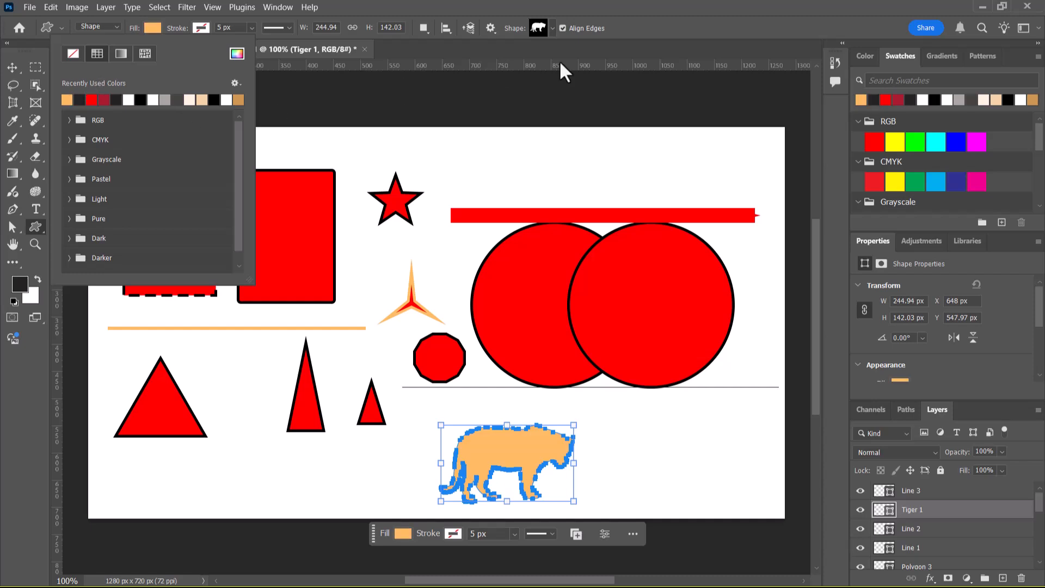
left_click(627, 22)
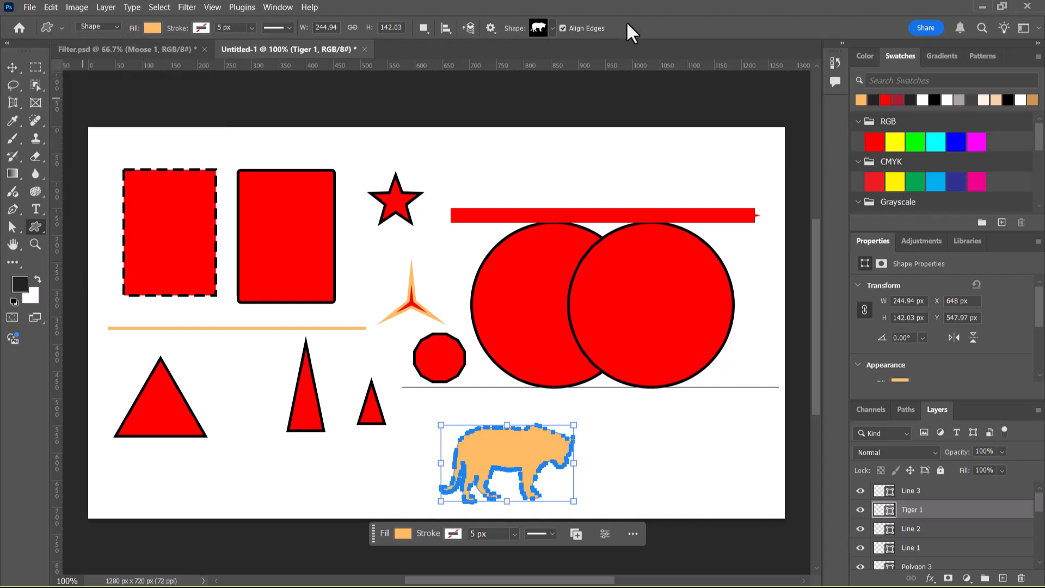
Step: Draw the lion shape from Wild Animals about 174 x 124 px to the right of the tiger
left_click(545, 28)
left_click(507, 76)
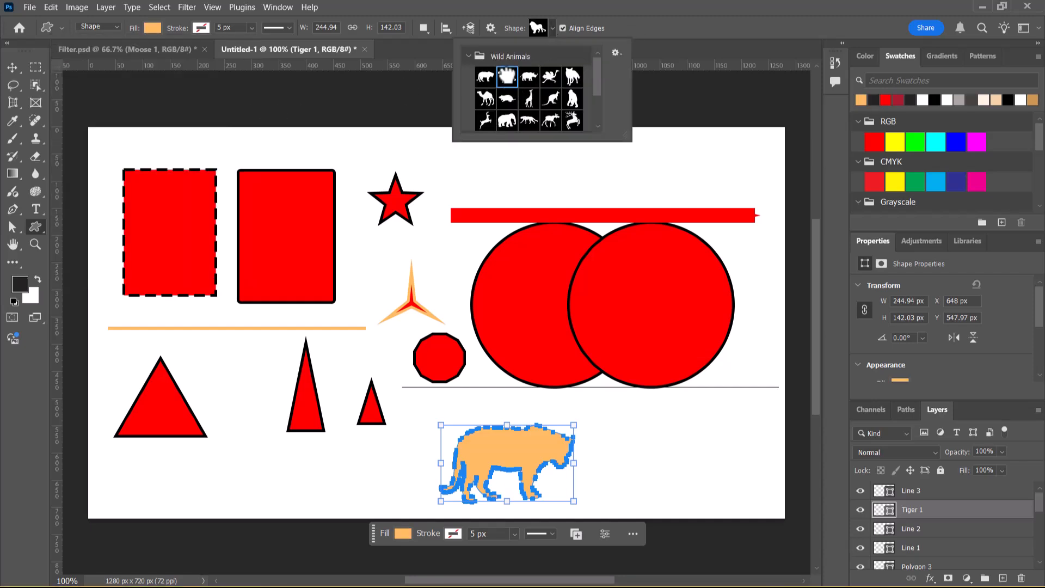
left_click(658, 432)
left_click_drag(658, 432, 756, 538)
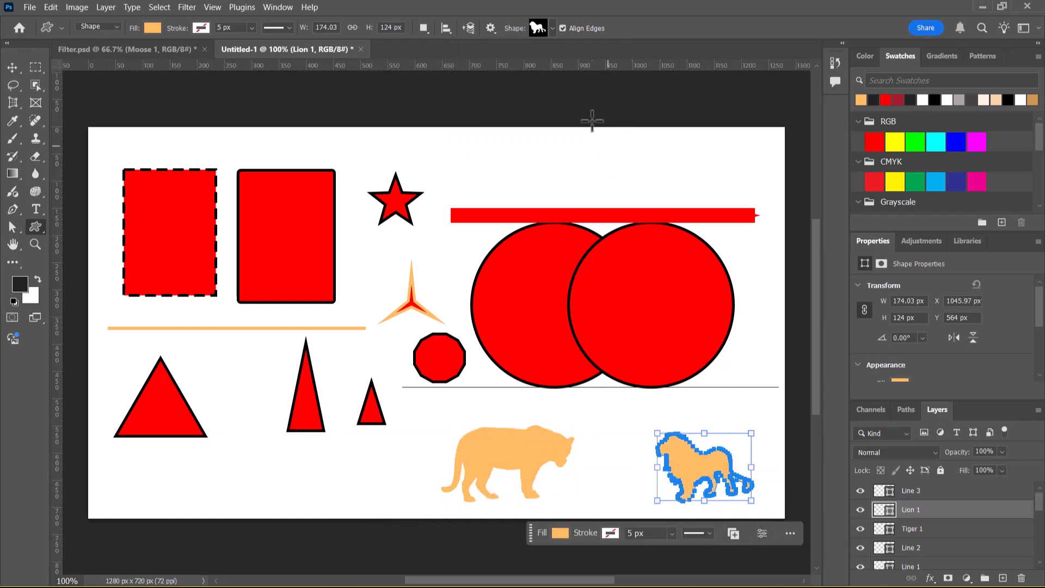
Step: Recolor the lion gray and draw a gray elephant from Wild Animals about 150 x 112 px between the large and the narrow triangle
left_click(538, 27)
left_click(505, 118)
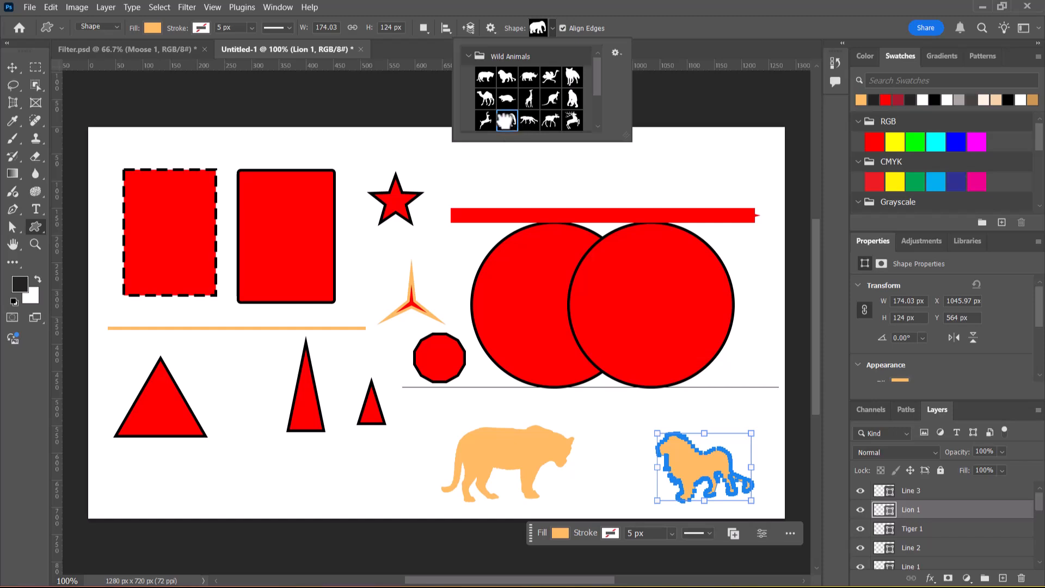
left_click(149, 26)
left_click(151, 28)
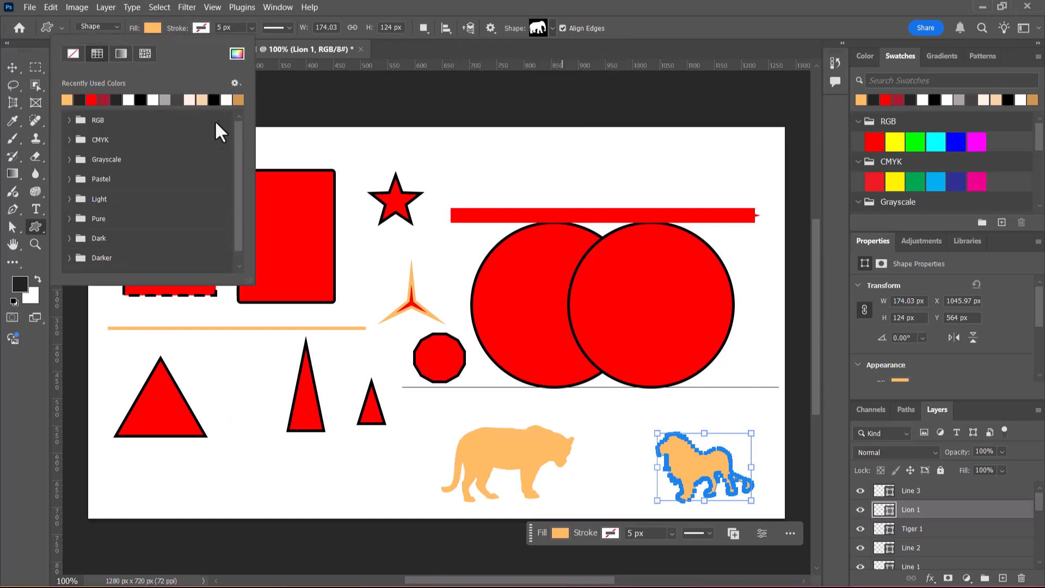
left_click(165, 100)
left_click_drag(213, 368, 298, 485)
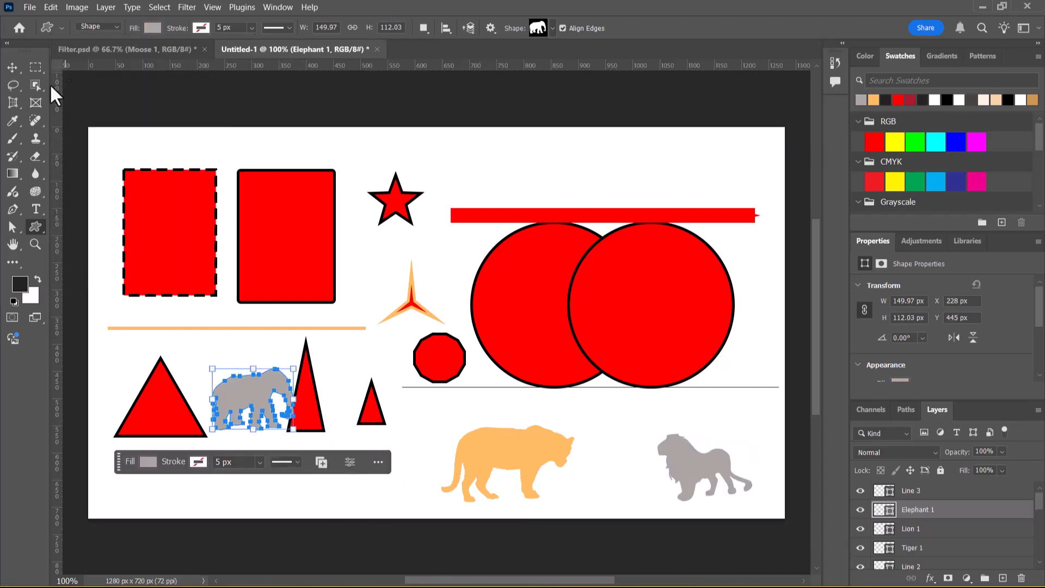
Step: Preview the gradient and pattern stroke types for the elephant and give it a solid dark gray stroke from the recently used colors
left_click(198, 461)
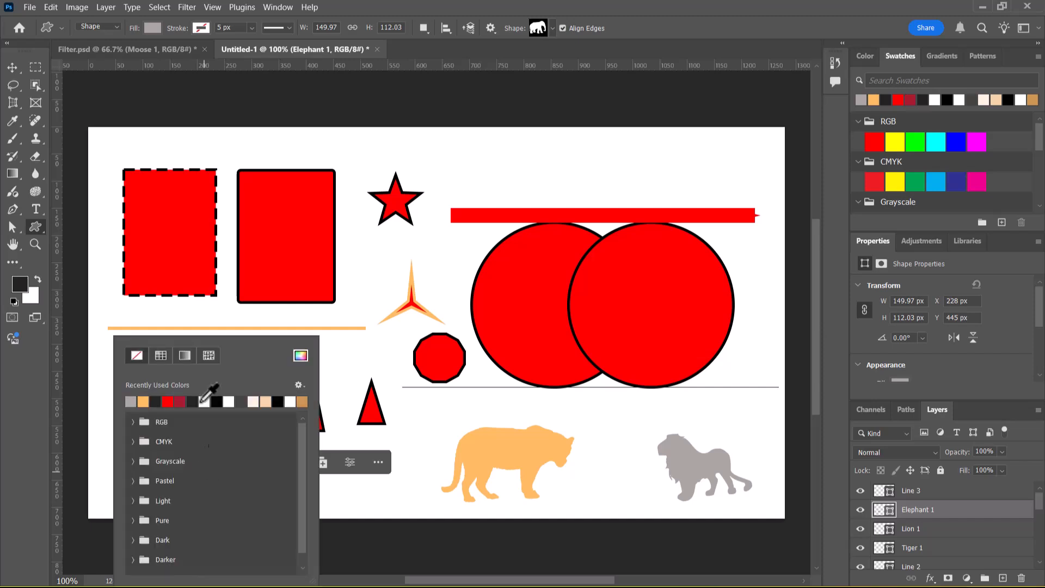
left_click(184, 354)
left_click(206, 355)
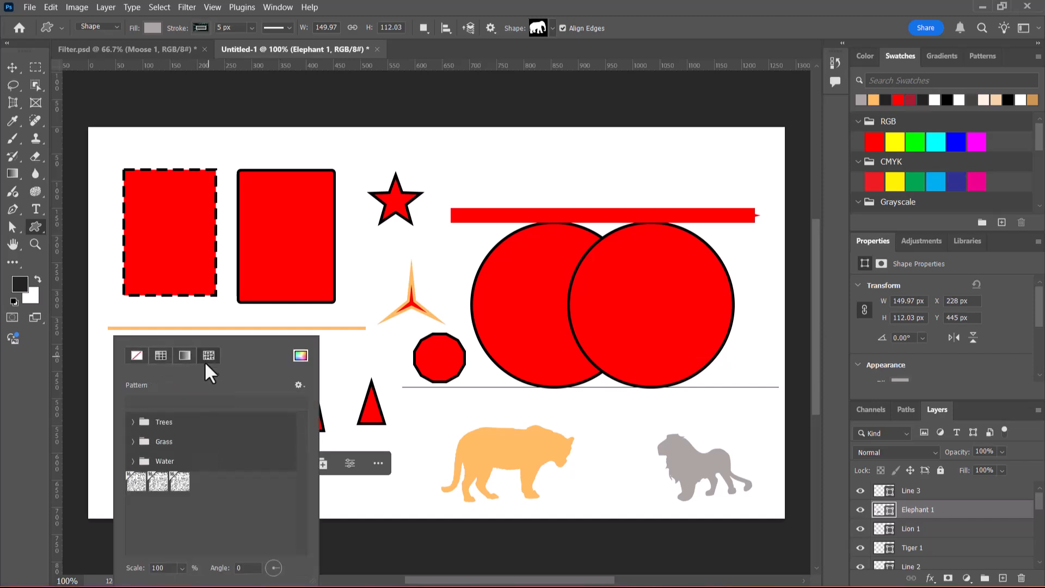
left_click(184, 357)
left_click(158, 354)
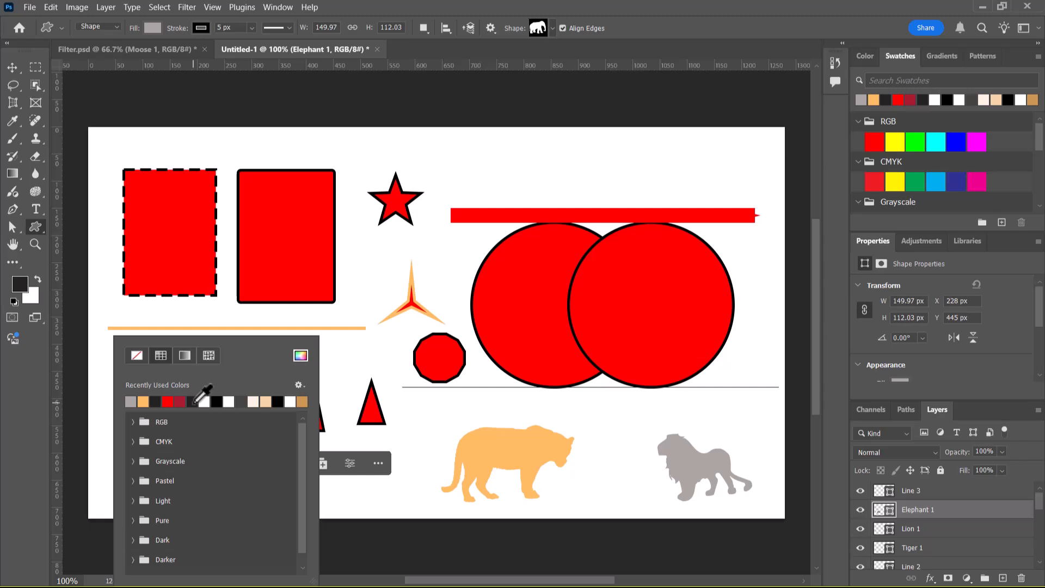
left_click(192, 403)
Step: Place a second elephant of 149.97 x 112.03 px over the five-pointed star, and draw a third one beside it and undo it
left_click(362, 164)
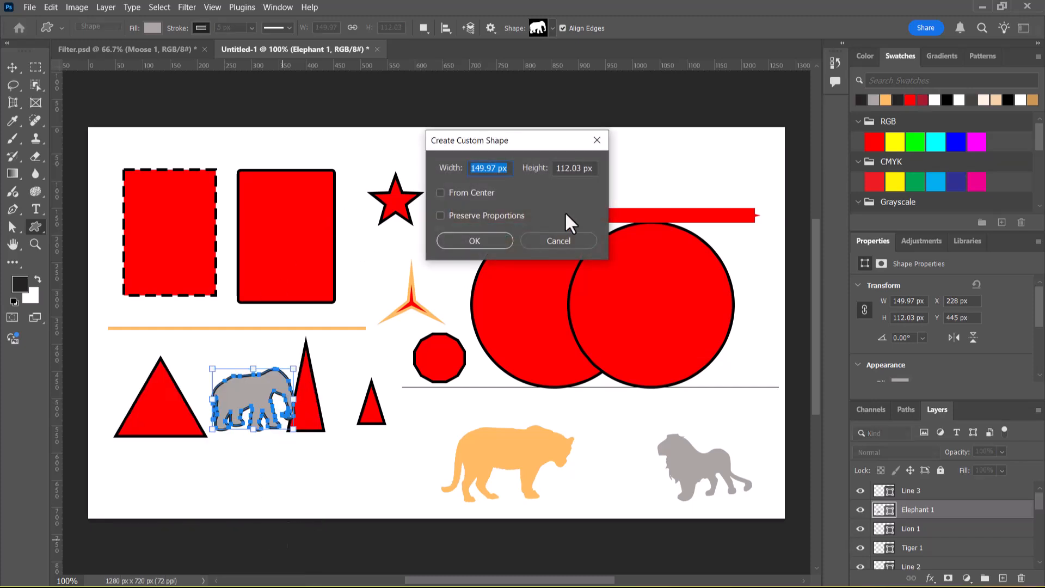
left_click(489, 241)
left_click_drag(414, 186, 336, 266)
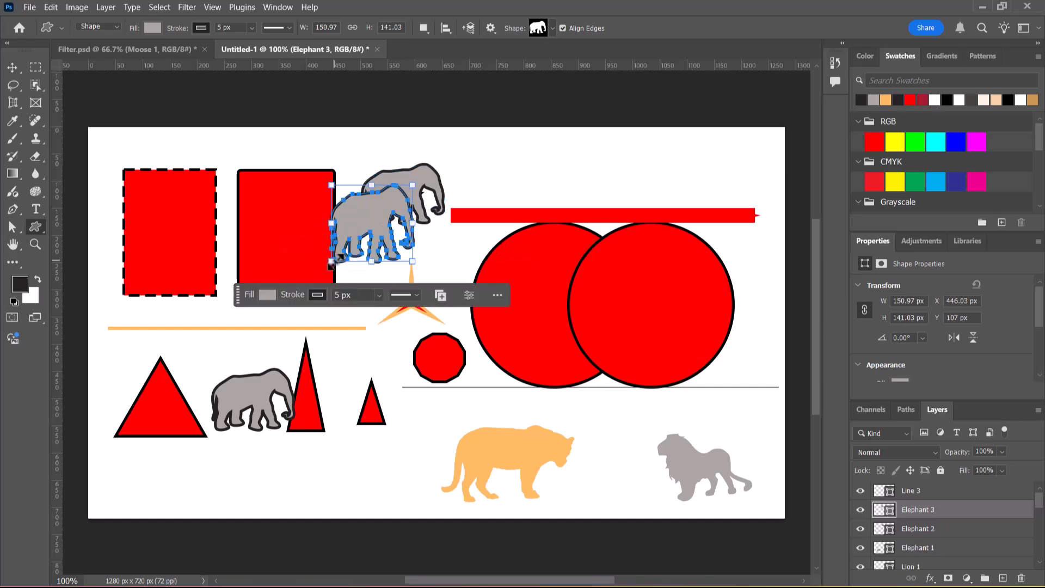
key("ctrl+z")
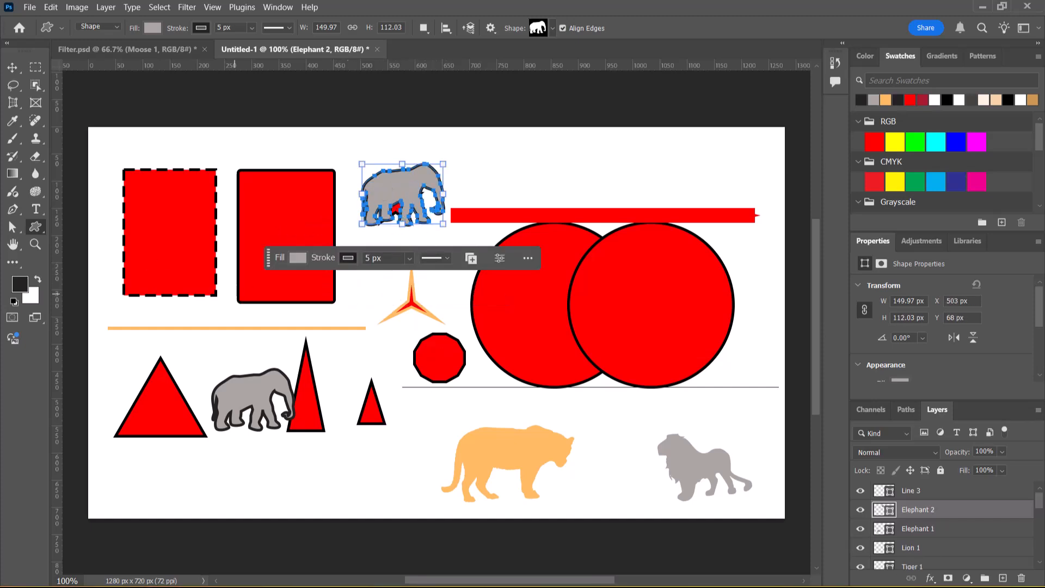
Step: Draw the stag shape from Wild Animals about 98 x 116 px between the rounded rectangle and the three-pointed star
left_click(552, 28)
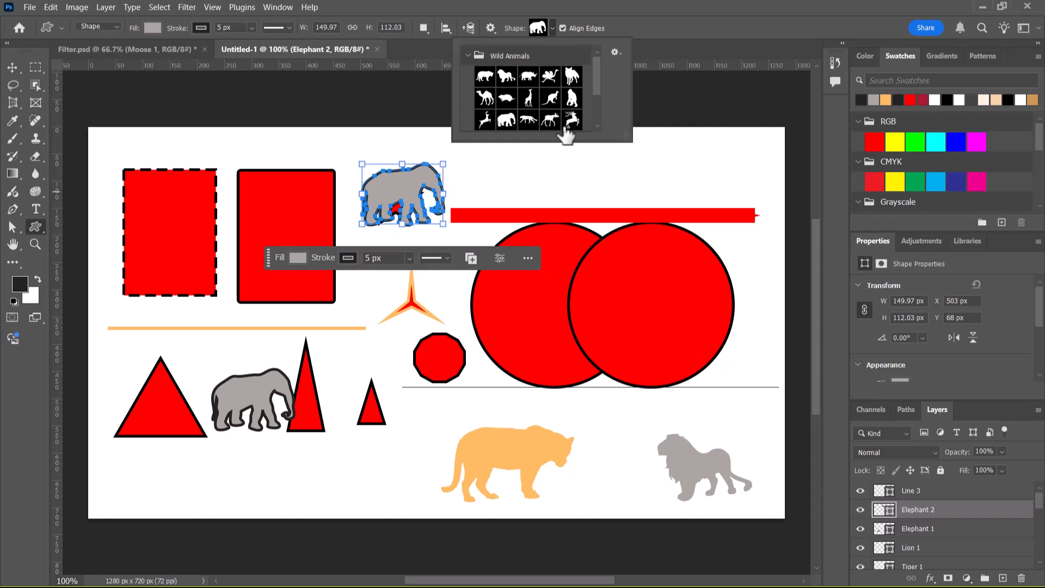
scroll(544, 126, "down", 2)
left_click(571, 87)
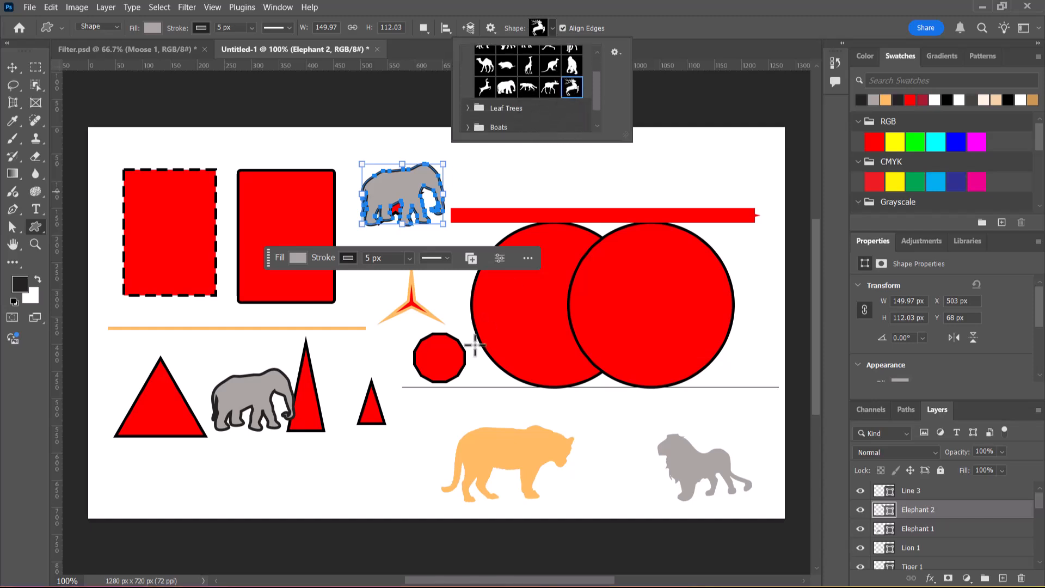
left_click_drag(317, 477, 380, 298)
left_click(12, 68)
key("Up")
key("Up")
key("Up")
key("Up")
key("Left")
key("Left")
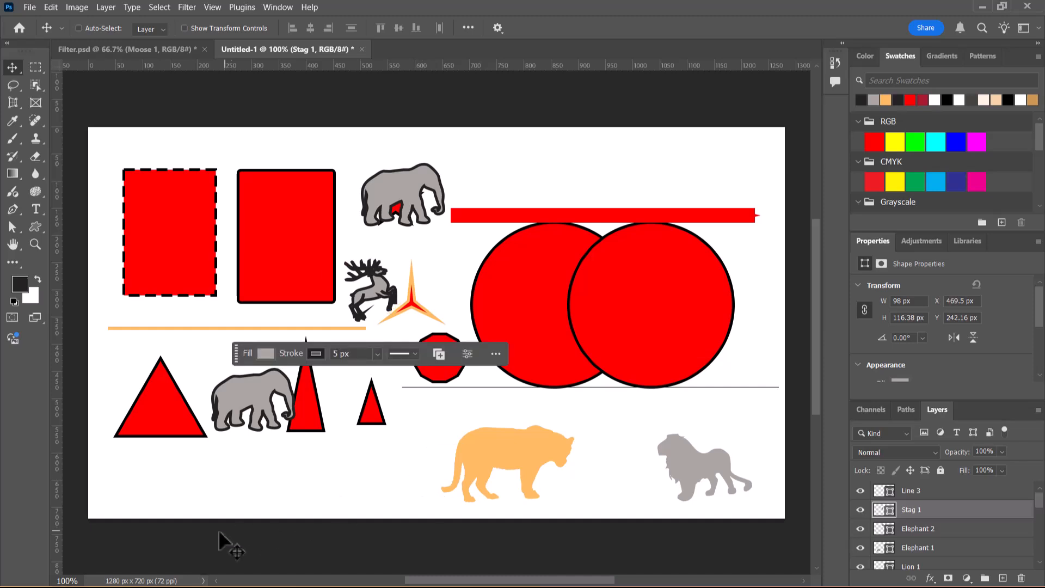
Step: Set the stag's stroke width to 1 px
left_click(314, 353)
left_click(339, 307)
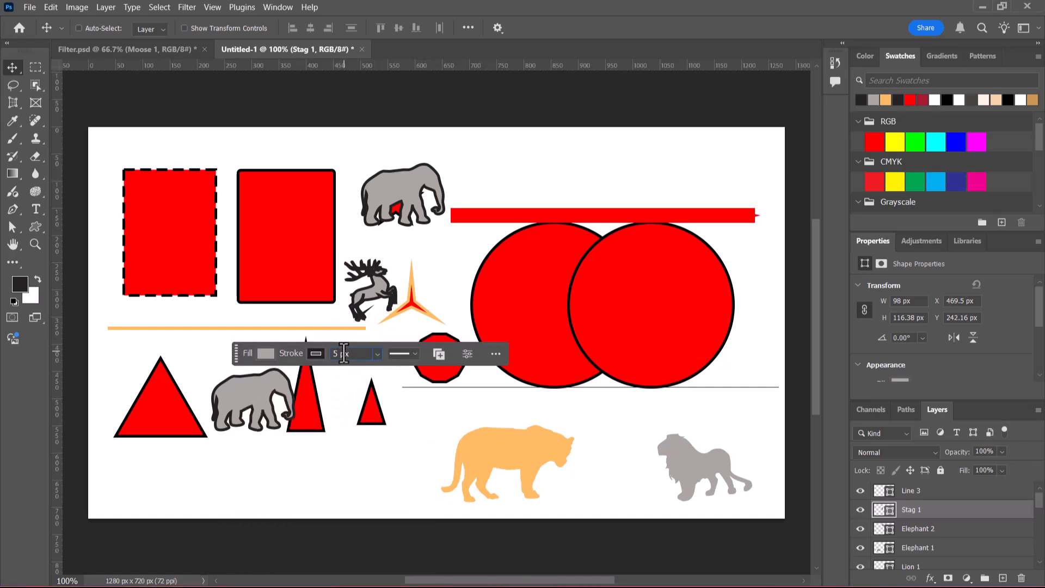
left_click_drag(357, 355, 282, 347)
type("1")
key("Return")
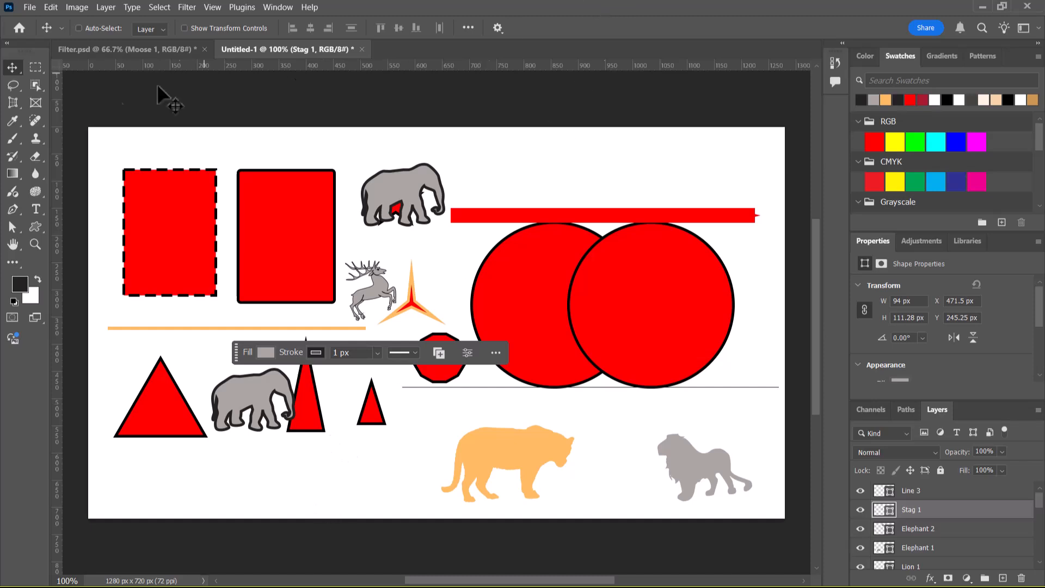
Step: Switch to the Gemini page in Chrome and review its notes on the basic shape tools and the Shape mode
left_click(35, 226)
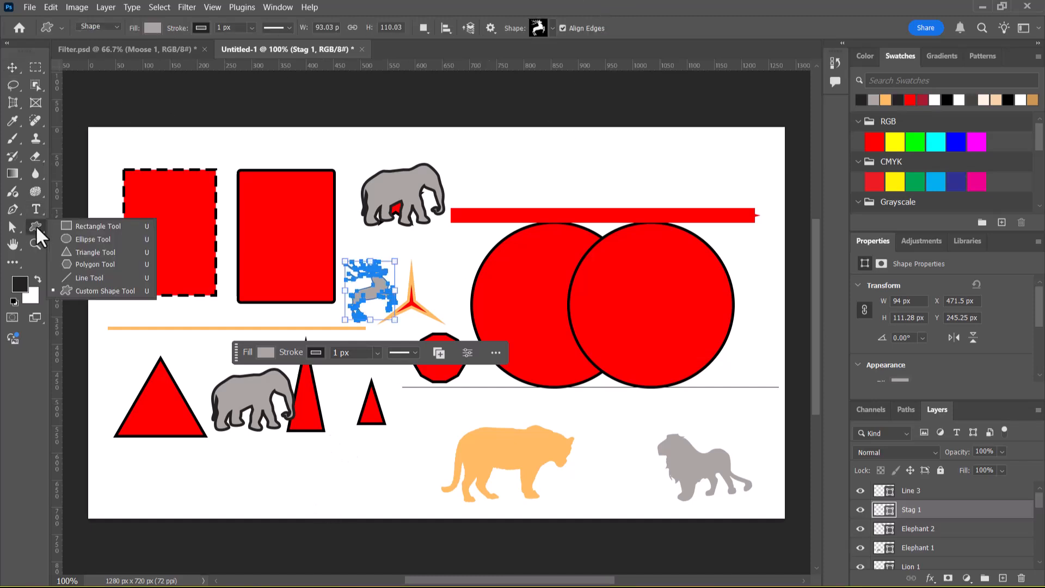
left_click(358, 161)
key("alt+Tab")
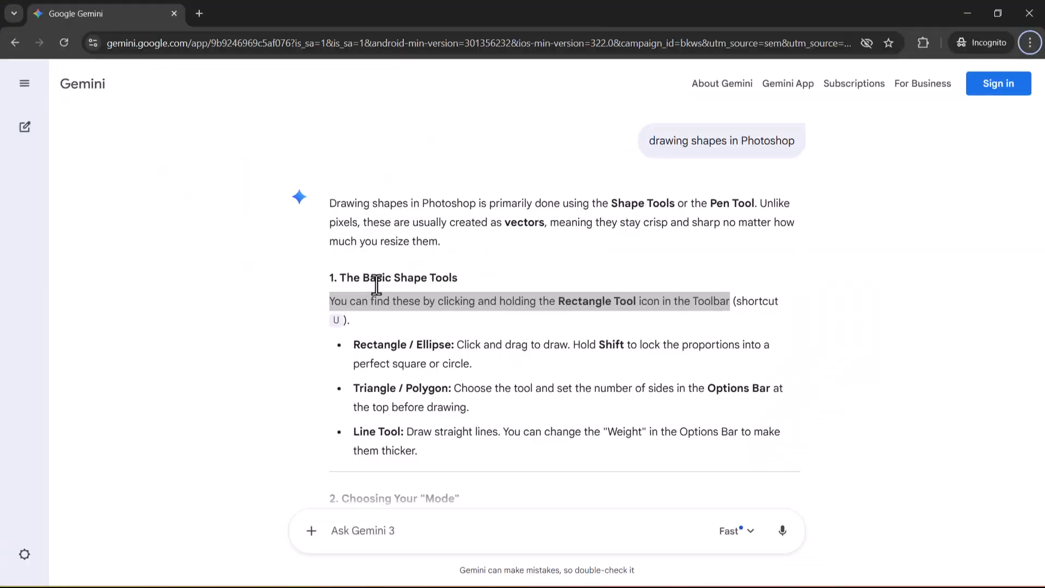
left_click_drag(354, 345, 661, 346)
left_click_drag(354, 390, 713, 397)
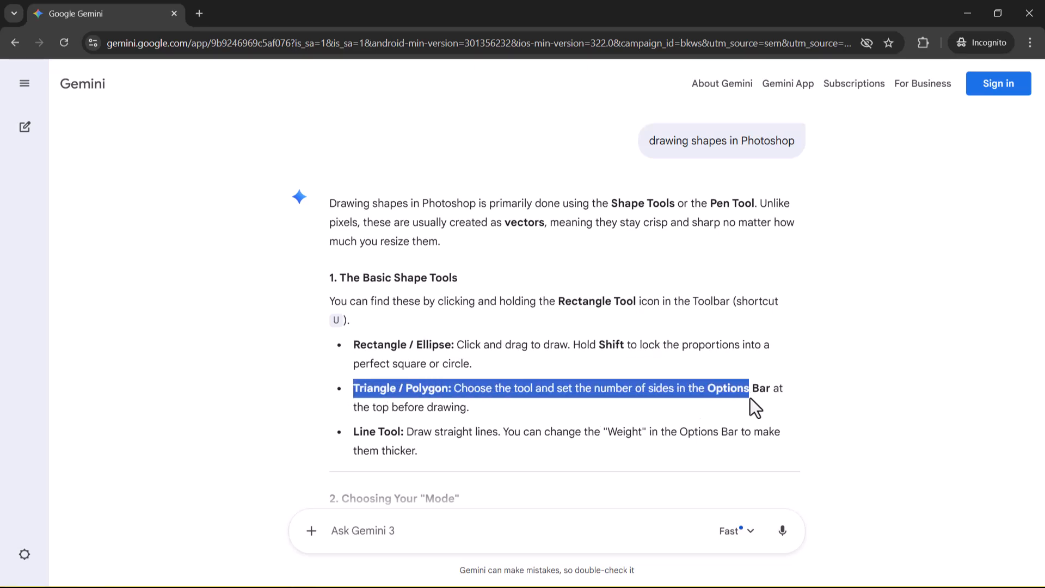
left_click_drag(359, 433, 485, 432)
scroll(598, 343, "down", 2)
scroll(360, 381, "down", 1)
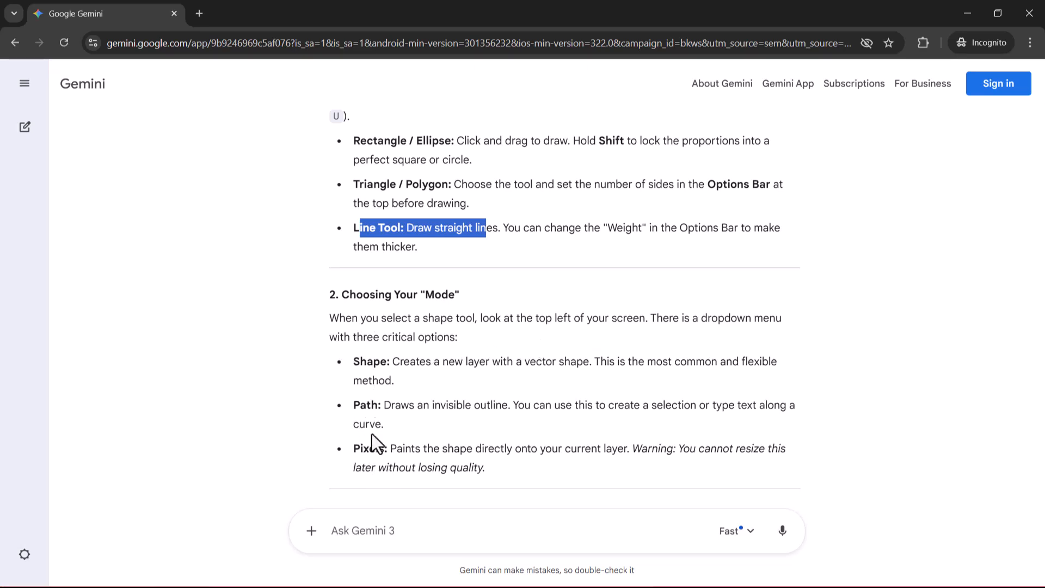
left_click_drag(390, 361, 499, 370)
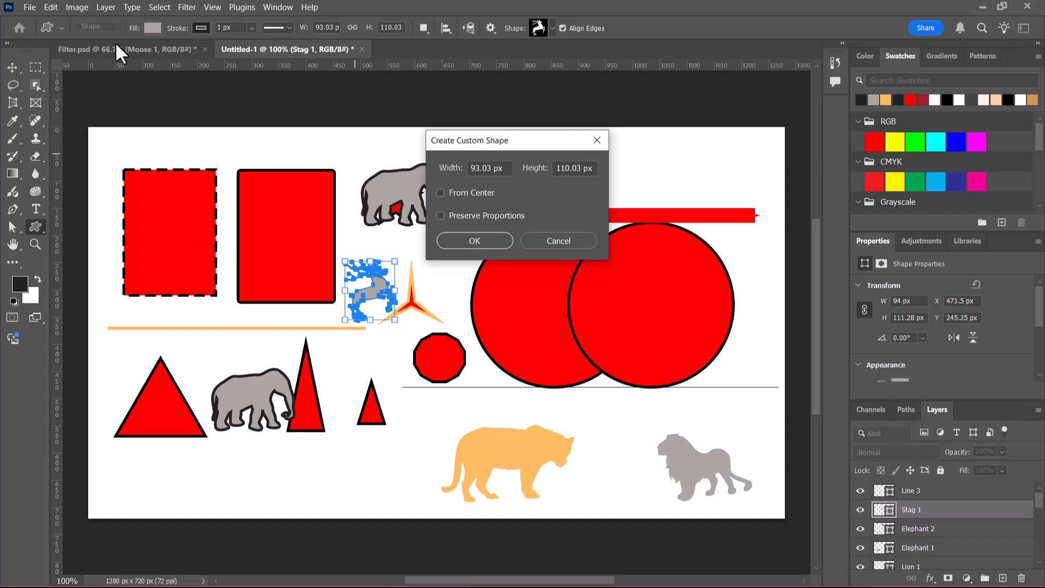
Step: Return to Photoshop, set the Custom Shape tool to Path mode and draw a camel path about 128 x 106 px left of the tiger
left_click(566, 241)
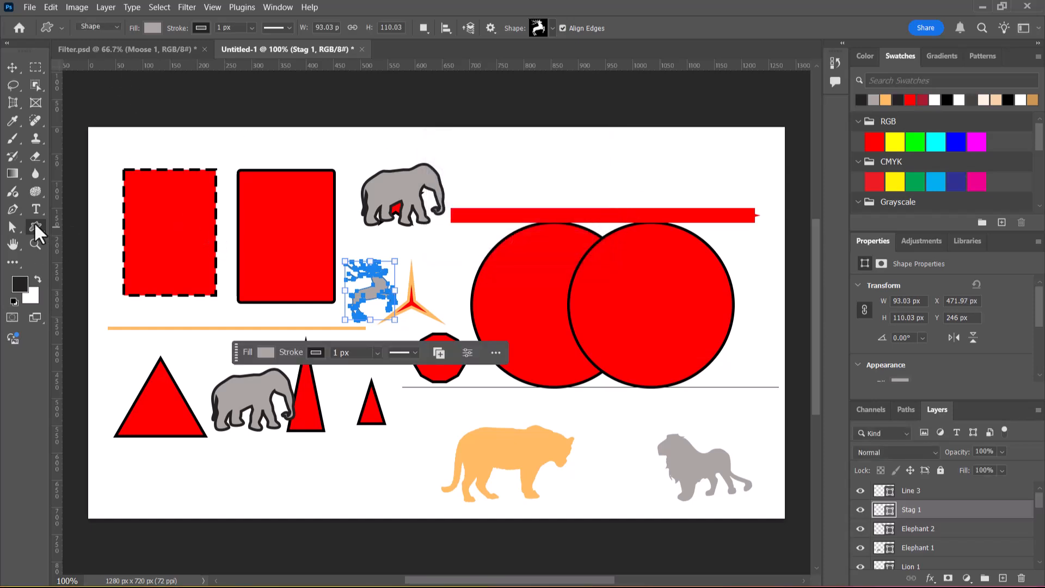
left_click(111, 25)
left_click(111, 25)
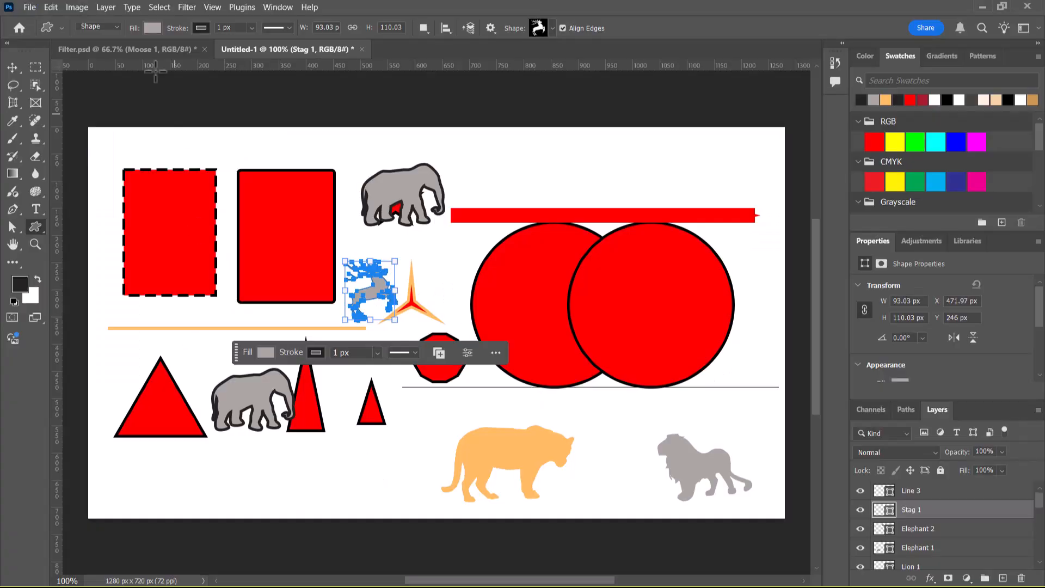
left_click(102, 47)
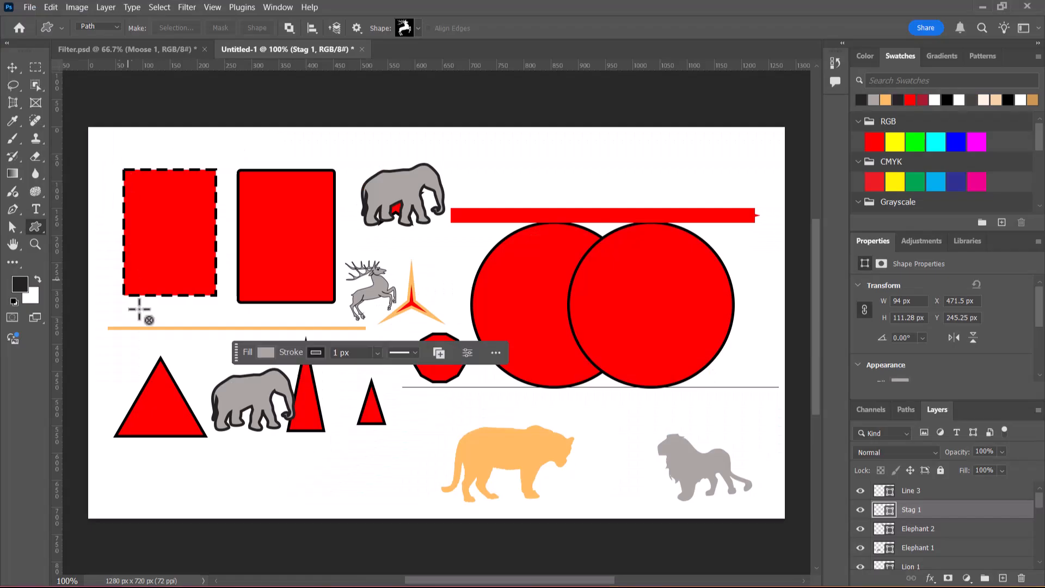
left_click(412, 28)
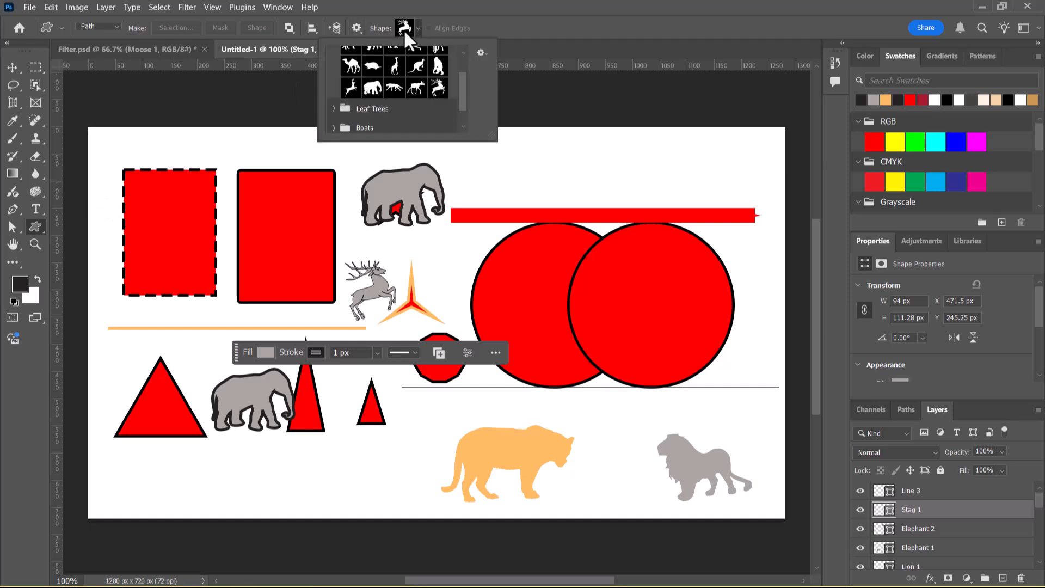
scroll(376, 82, "up", 1)
left_click(351, 77)
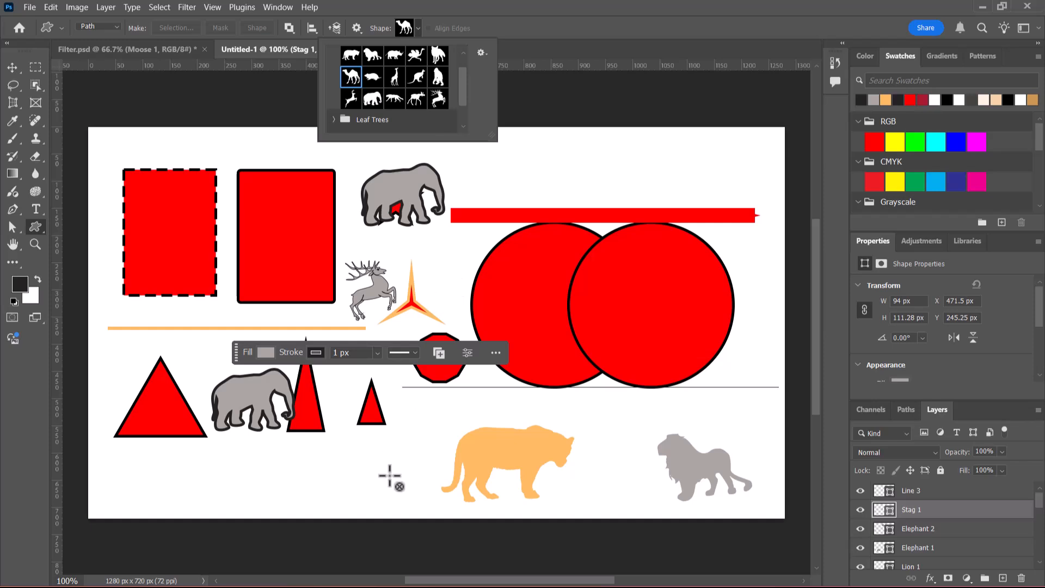
left_click(333, 453)
left_click_drag(333, 454, 403, 509)
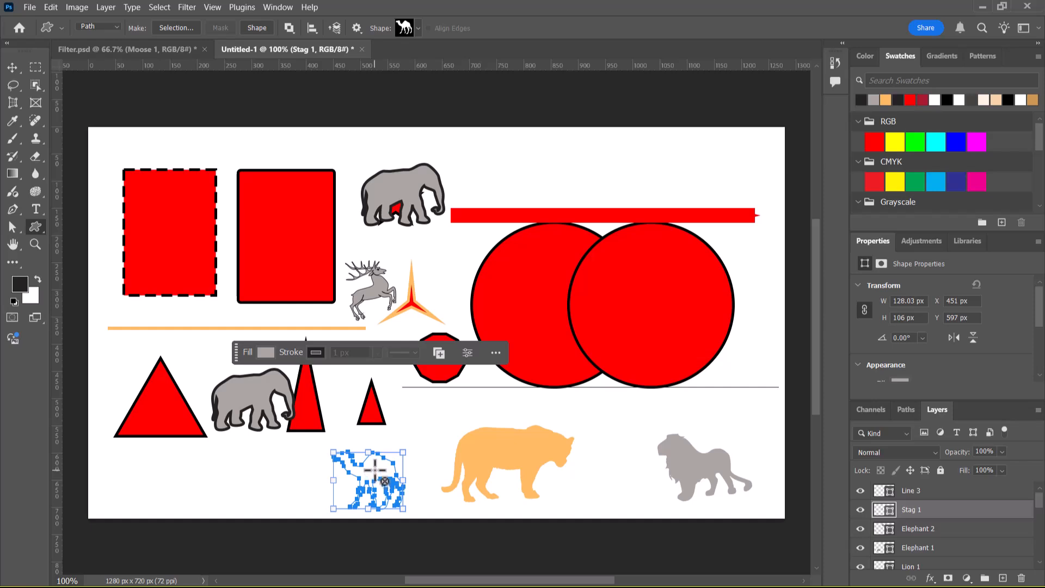
Step: Check the Stag 1 and Line 3 layers for the camel outline and try to move the outline on the canvas
right_click(375, 469)
left_click(370, 470)
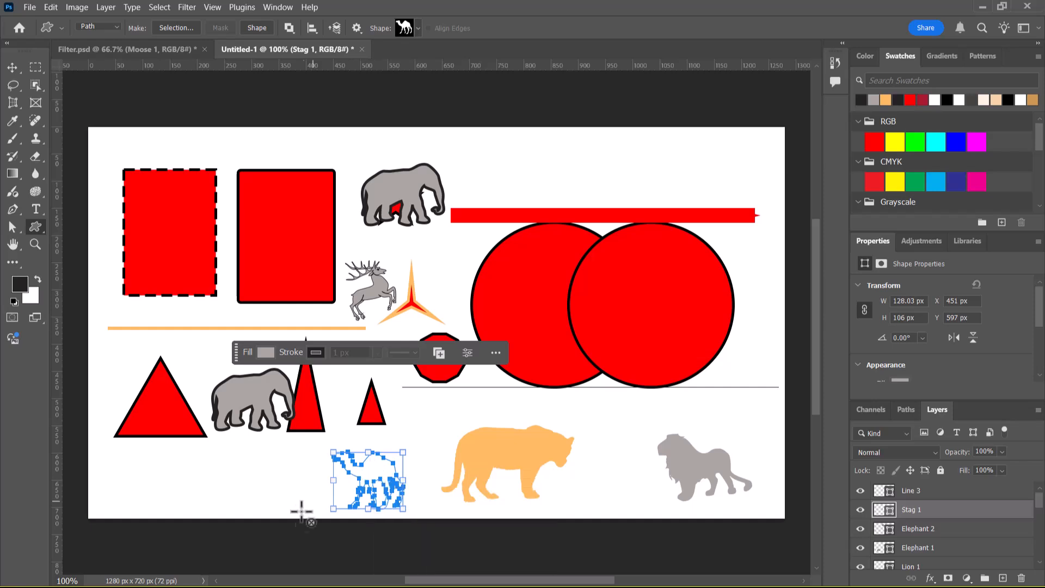
left_click(881, 513)
right_click(881, 511)
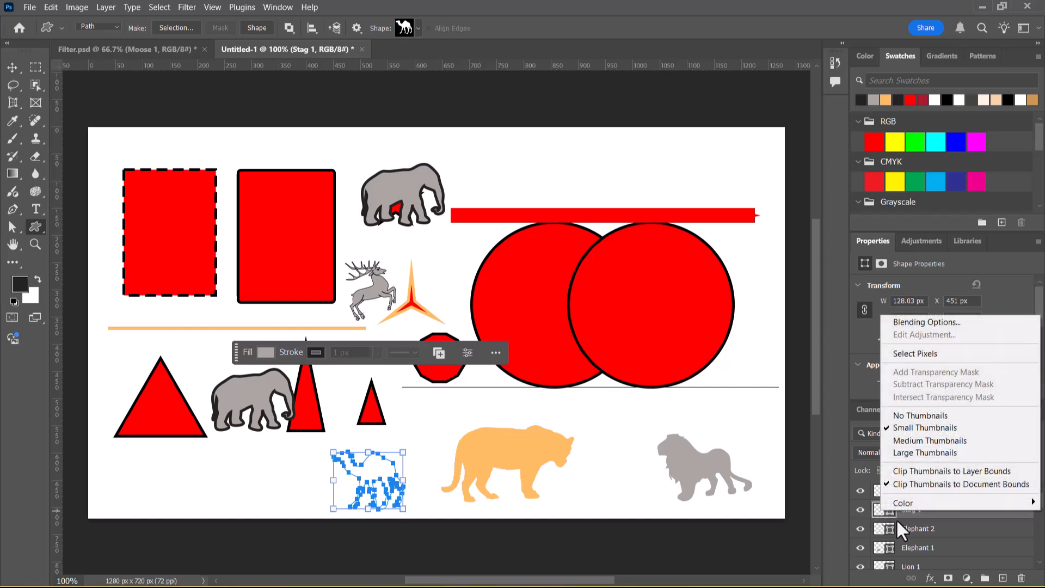
left_click(937, 523)
left_click(925, 492)
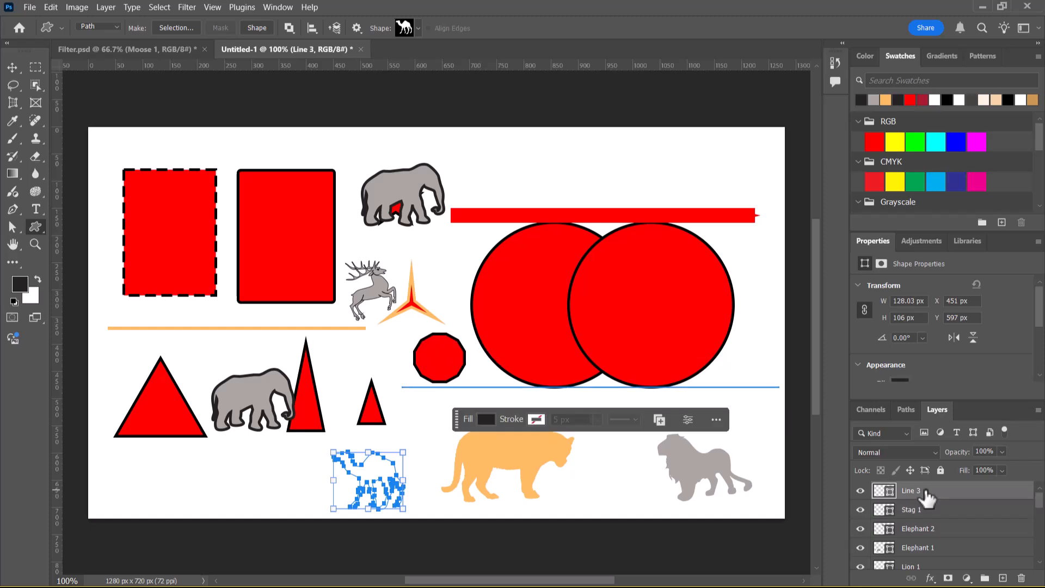
left_click(919, 511)
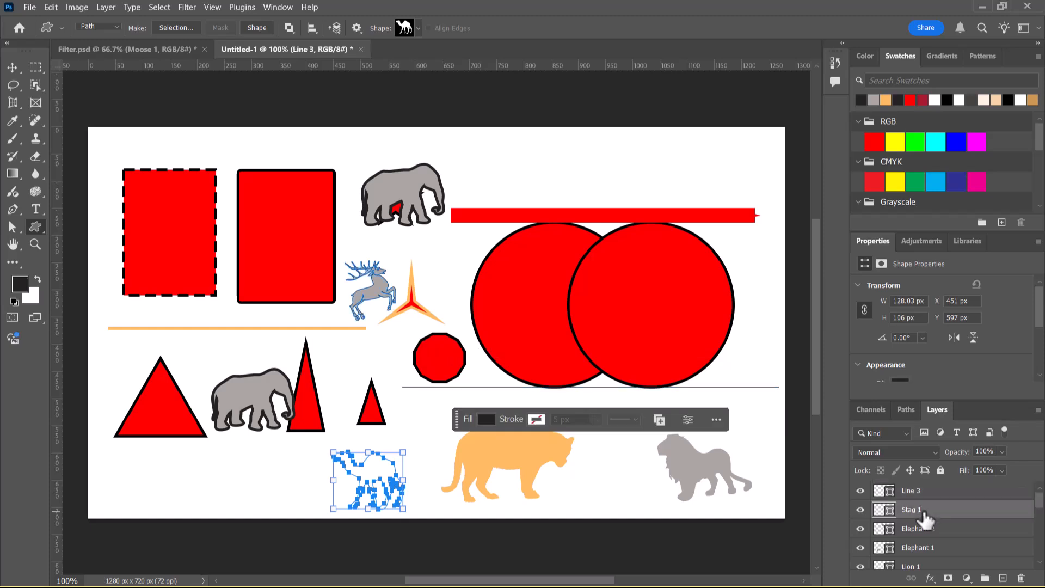
left_click(12, 67)
left_click(486, 472)
mouse_move(388, 484)
left_mouse_down()
mouse_move(349, 486)
mouse_move(356, 507)
left_mouse_up()
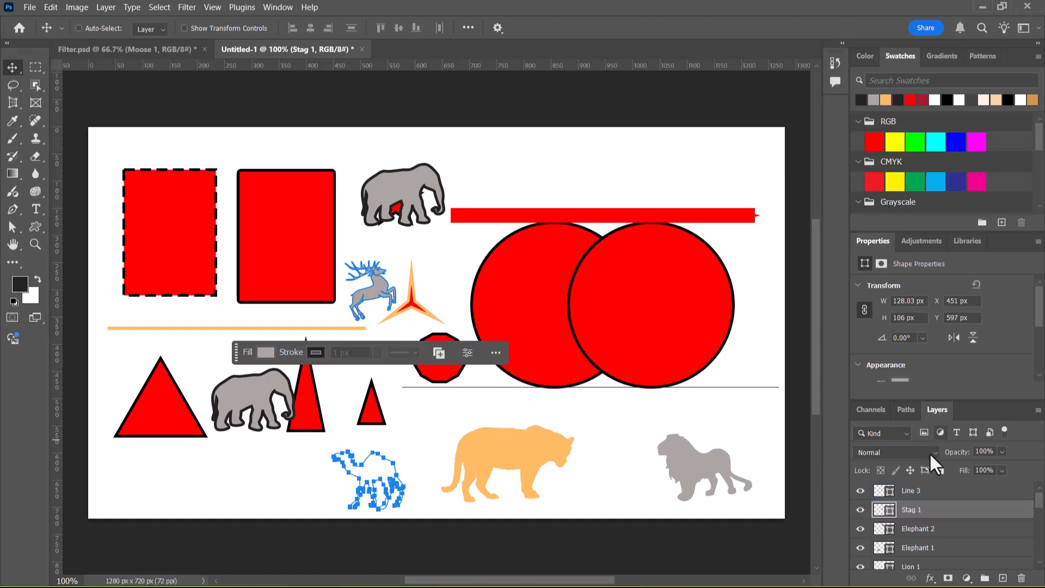
Step: Display the camel's work path from the document's path list and view the channels and layers for comparison
left_click(925, 492)
left_click(906, 411)
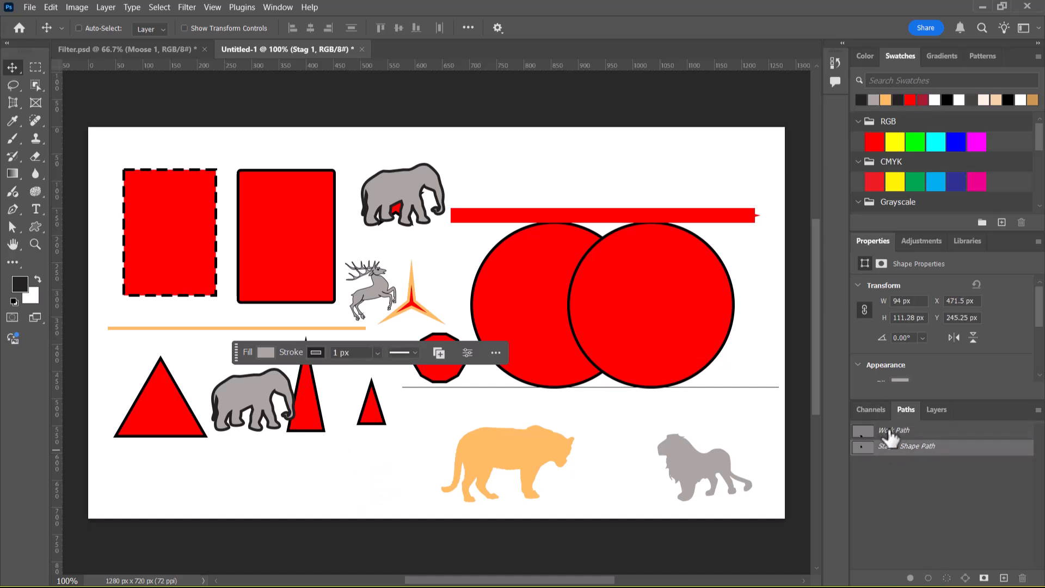
left_click(890, 431)
left_click(877, 408)
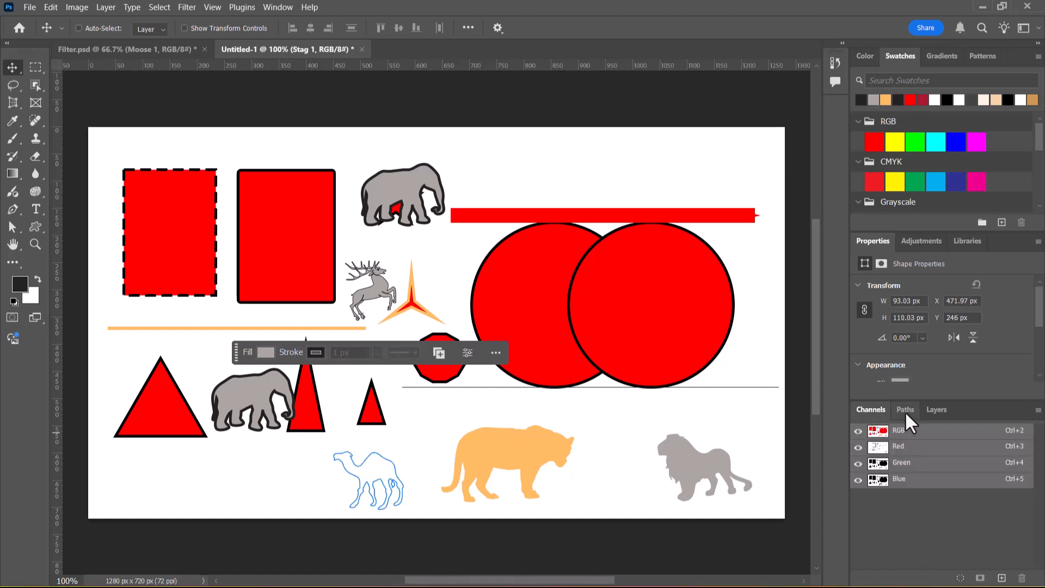
left_click(904, 411)
left_click(935, 413)
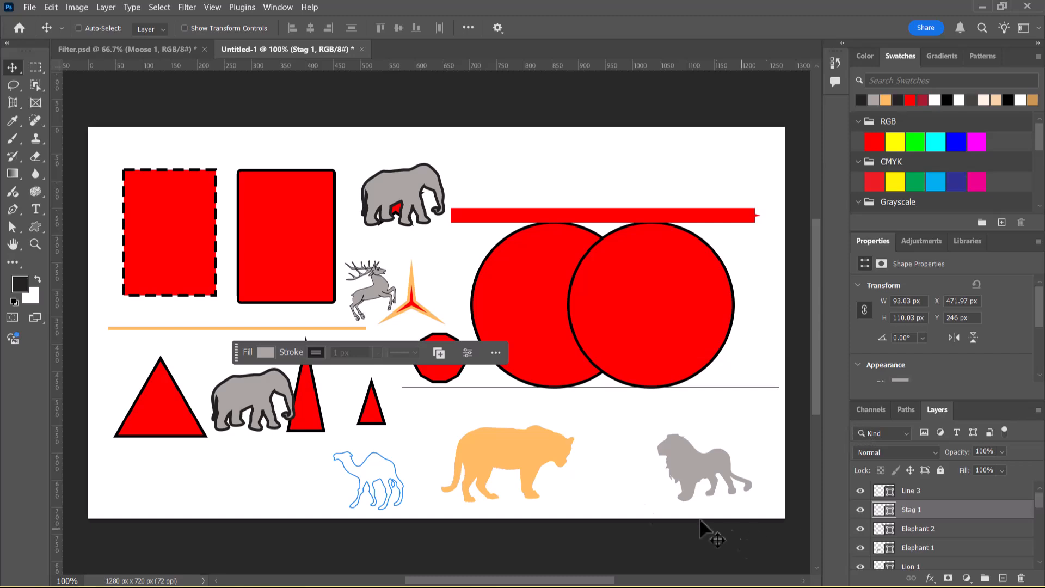
Step: Switch to the Gemini page in Chrome and read its descriptions of the Path and Pixels modes
key("alt+Tab")
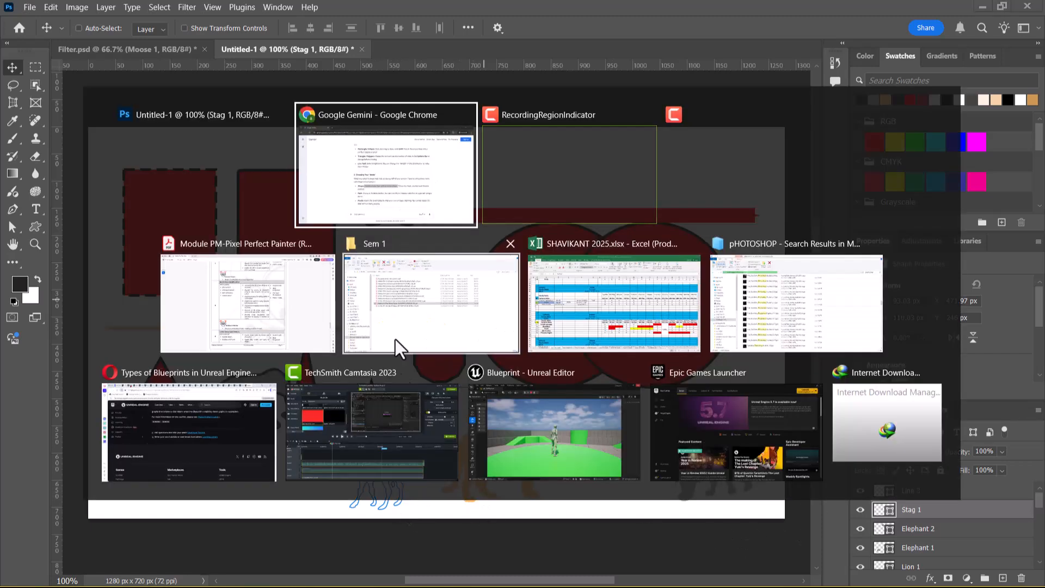
left_click(387, 165)
left_click_drag(385, 407, 512, 413)
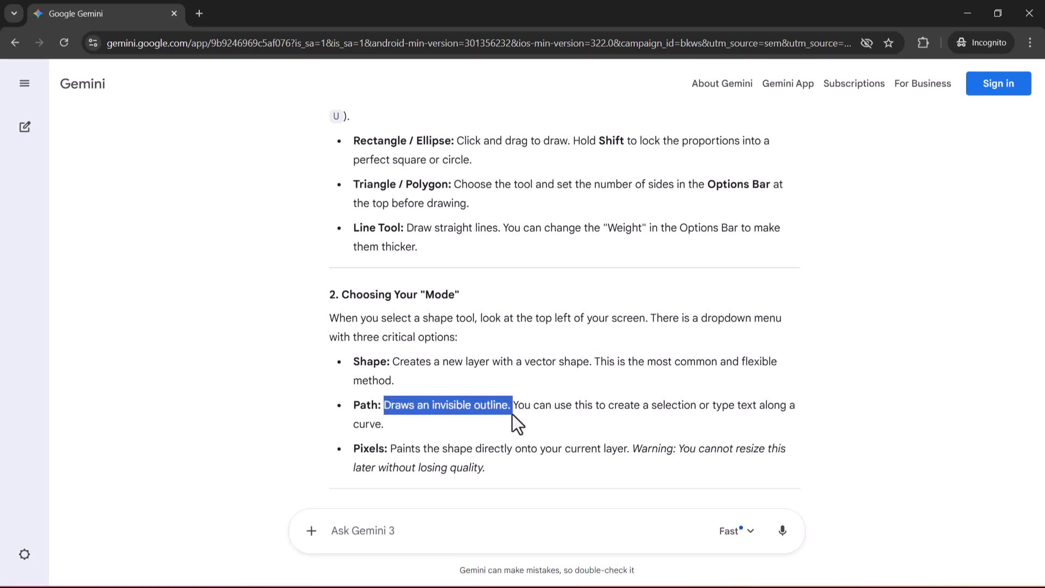
left_click(364, 454)
left_click_drag(396, 448, 439, 476)
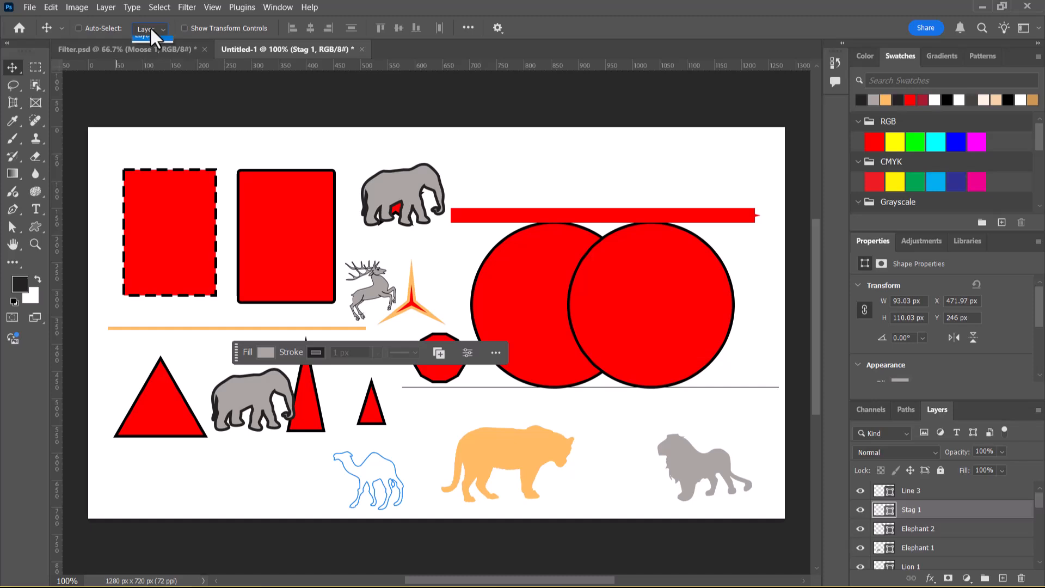
Step: Back in Photoshop, set the Custom Shape tool to Pixels mode and add an empty layer above the stag
left_click(35, 226)
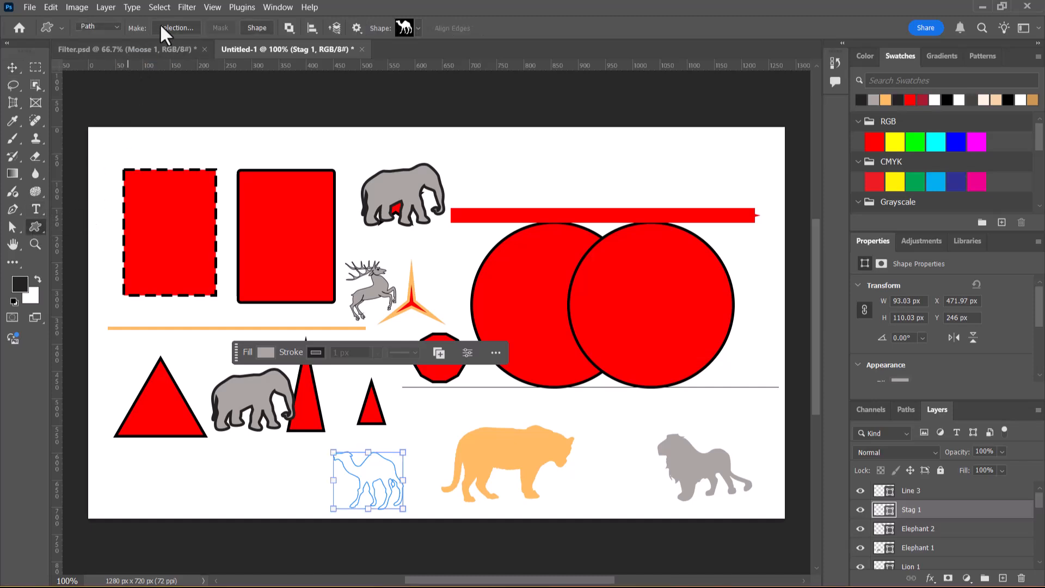
left_click(96, 26)
left_click(98, 64)
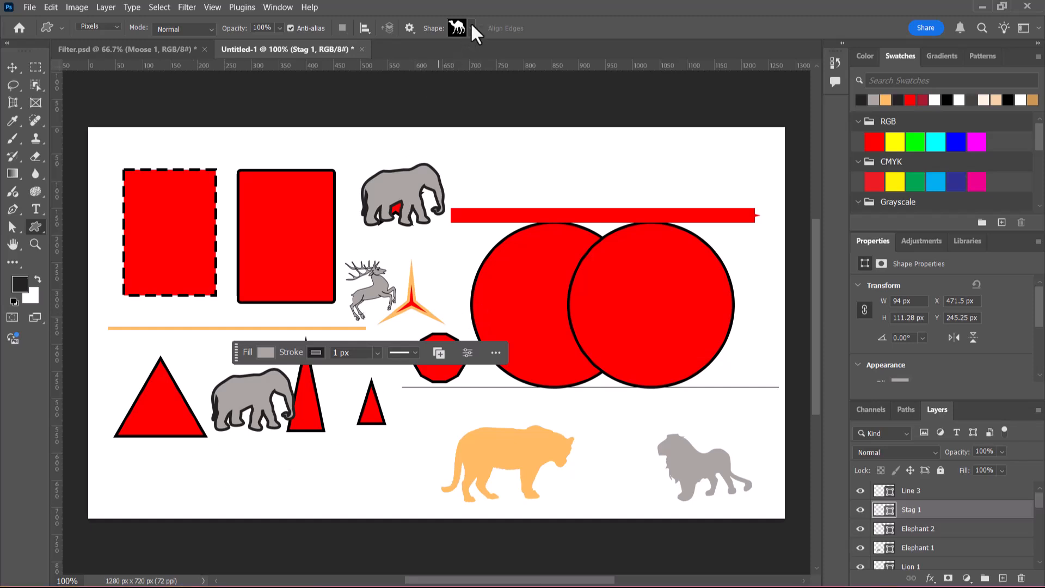
left_click(1001, 578)
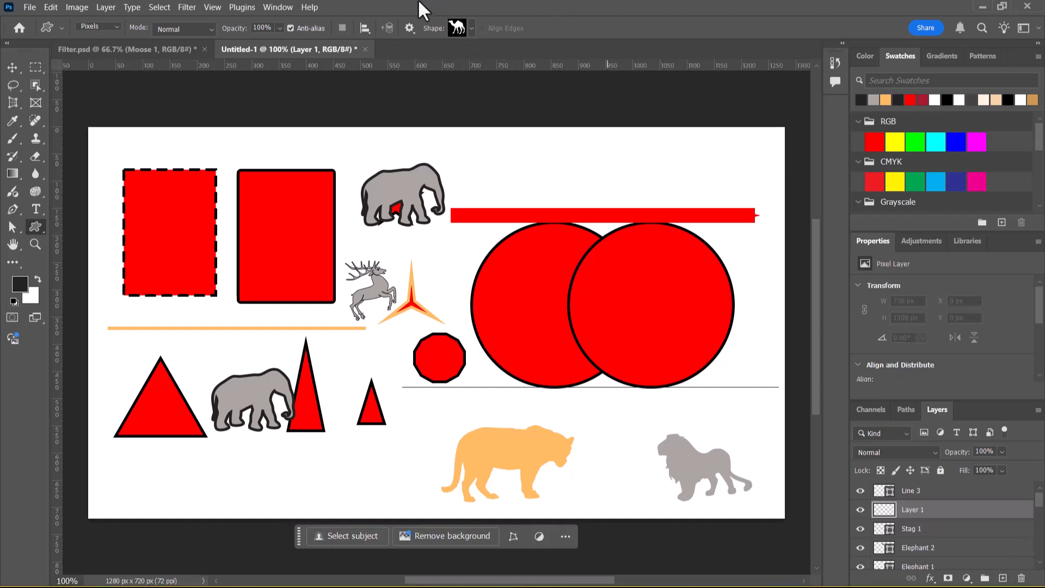
Step: Draw a dark gorilla from Wild Animals about 163 x 270 px on the new layer and move it over the small triangle
left_click(457, 25)
left_click(447, 77)
left_click(490, 78)
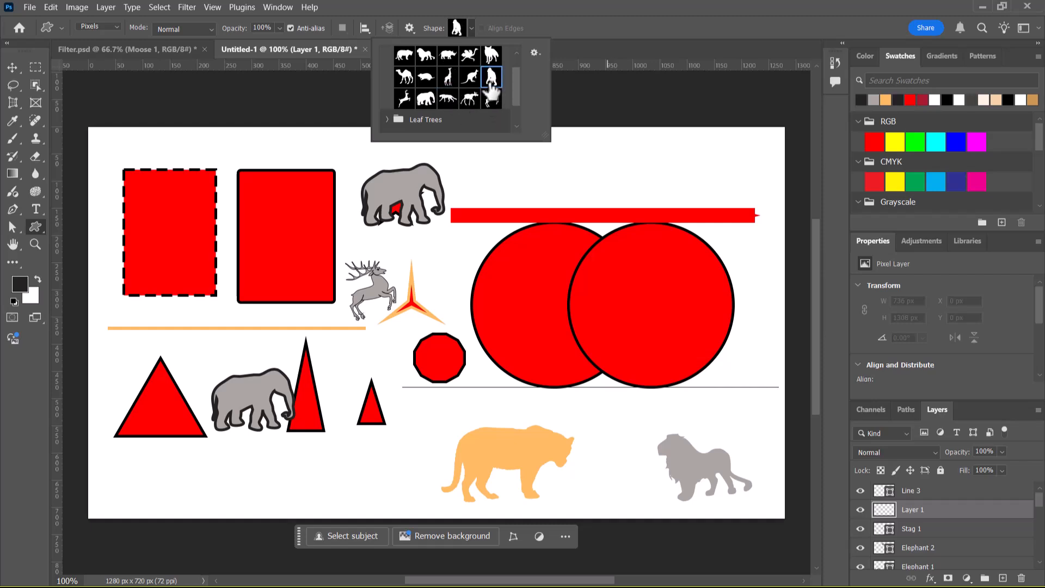
left_click_drag(206, 355, 295, 502)
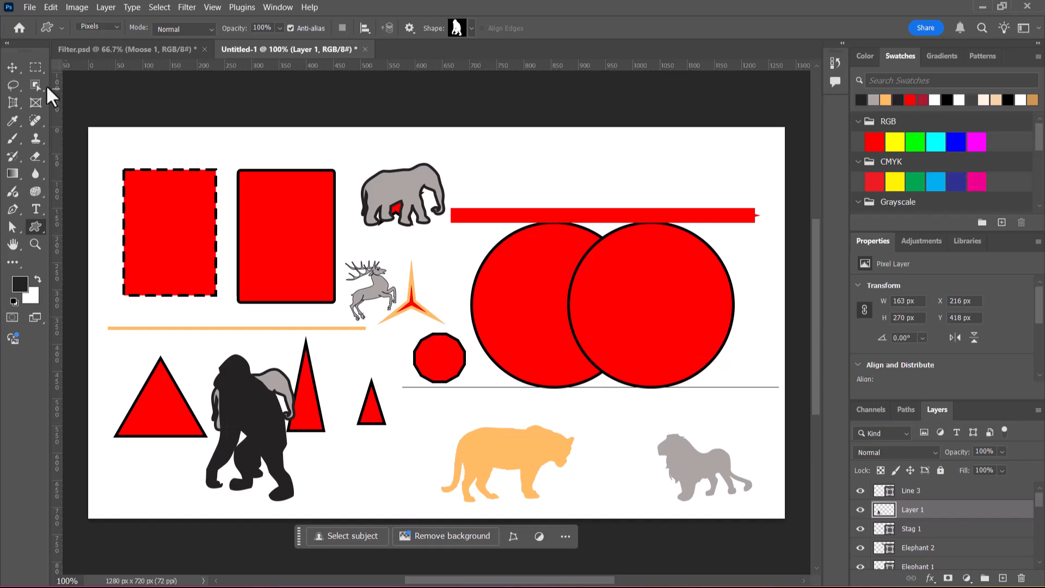
left_click(12, 67)
left_click_drag(270, 433, 407, 408)
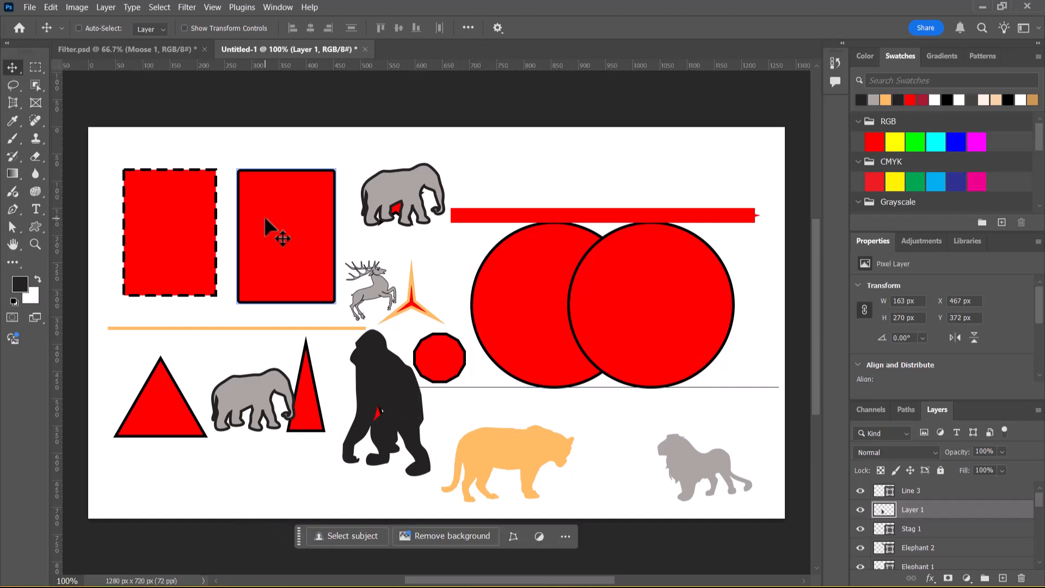
key("alt+tab")
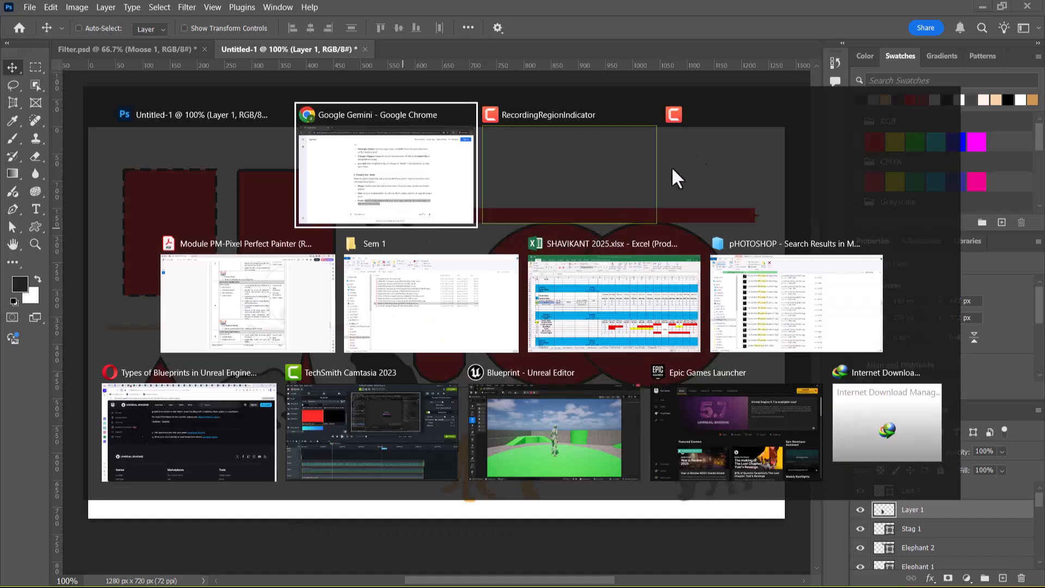
left_click(720, 139)
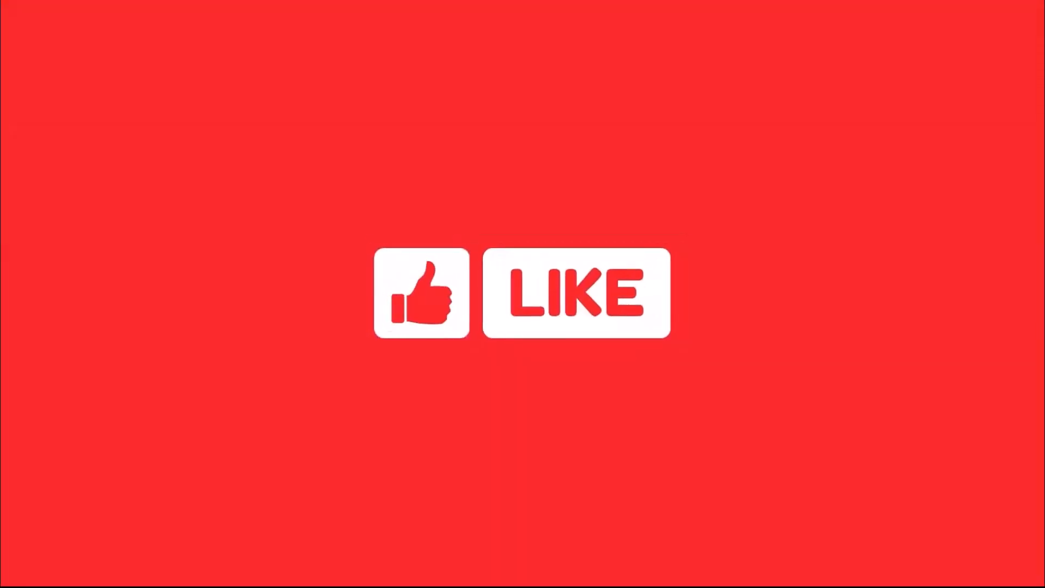